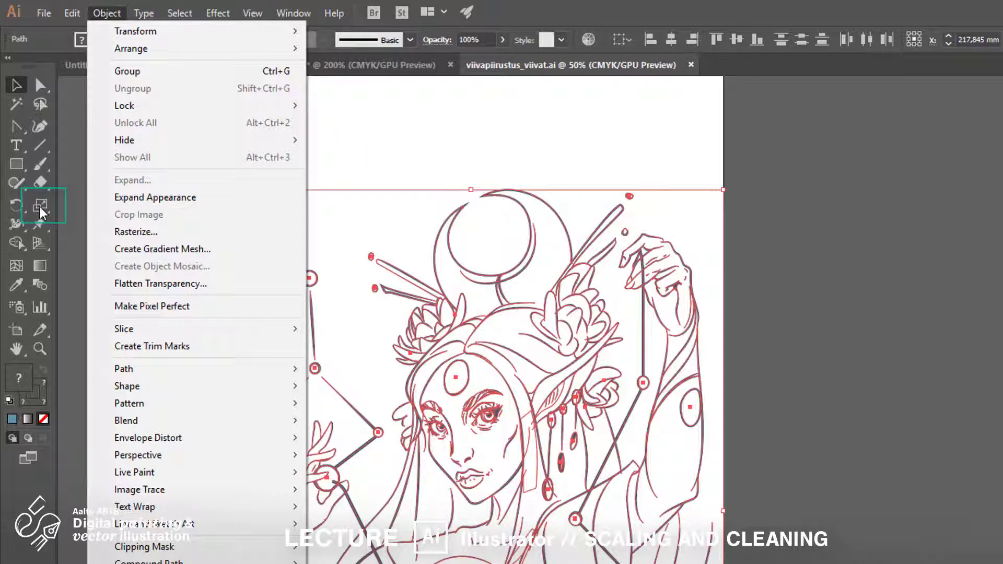
# Step: Enable Scale Strokes & Effects in the Scale options for the selected line drawing, keeping the uniform scale at 100%
pyautogui.doubleClick(40, 206)
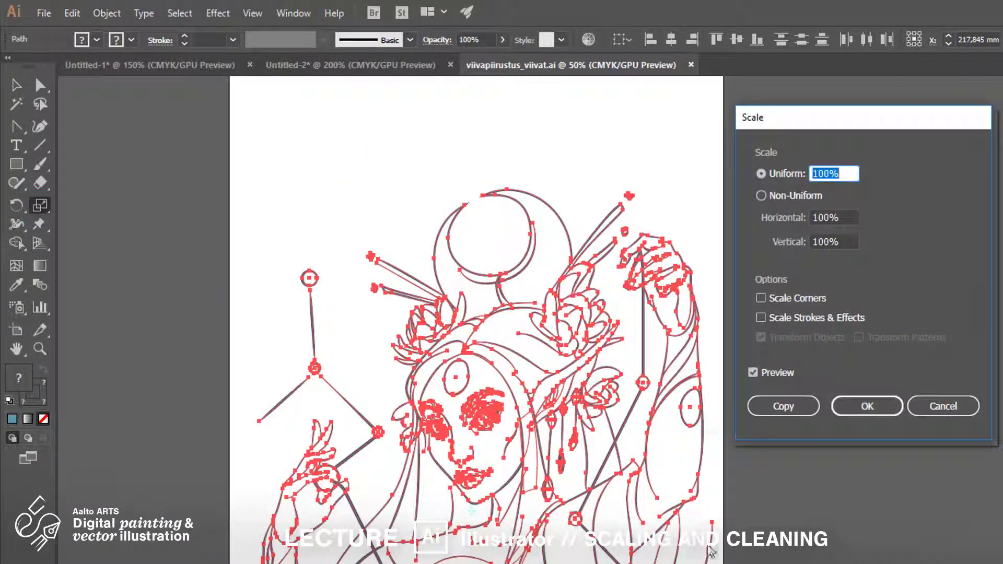
pyautogui.click(757, 318)
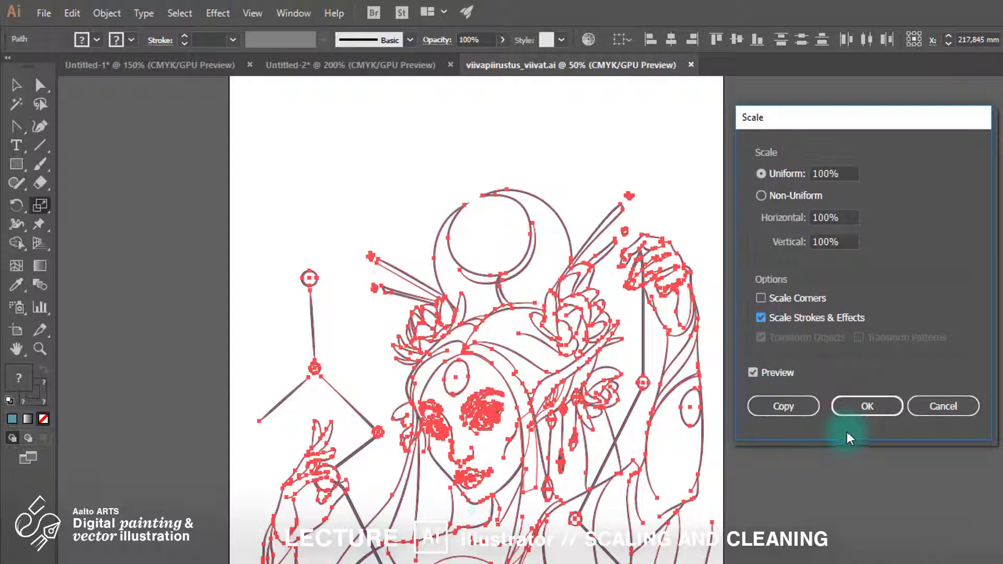
pyautogui.click(855, 414)
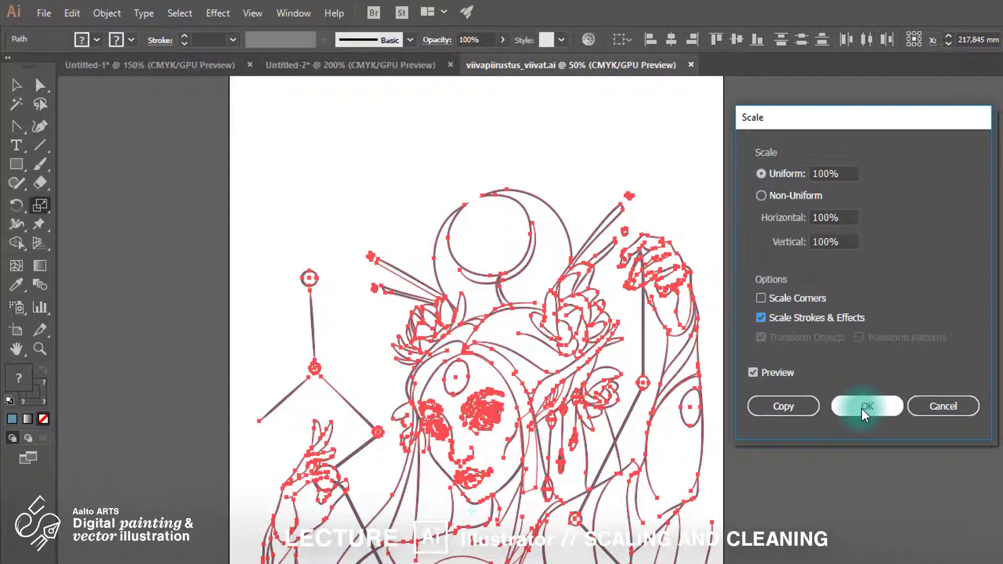
# Step: Try shrinking the selected line drawing proportionally to about a quarter of its size and inspect the line weights up close
pyautogui.click(14, 89)
pyautogui.moveTo(784, 563); pyautogui.dragTo(758, 563)
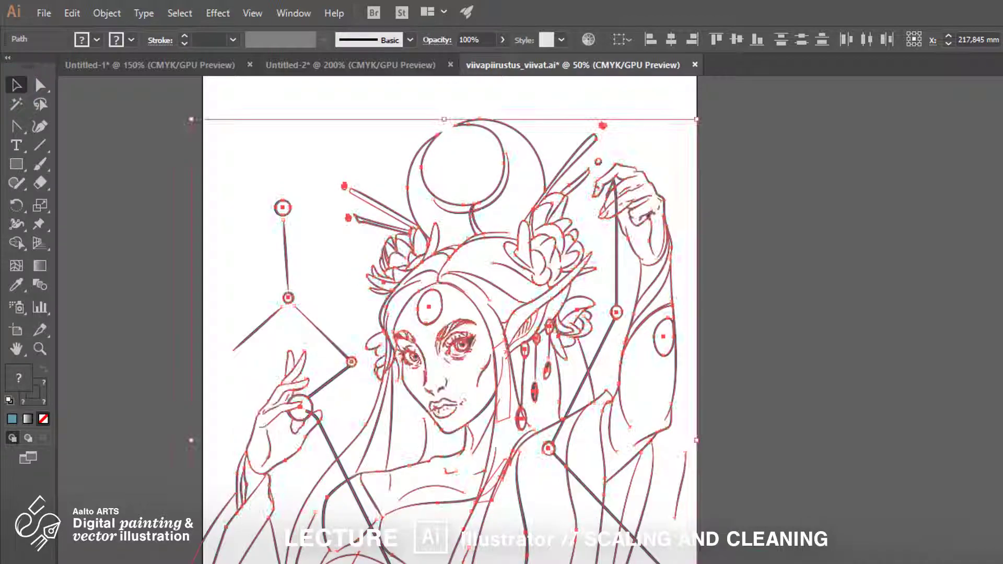
pyautogui.moveTo(696, 563)
pyautogui.mouseDown()
pyautogui.moveTo(486, 528)
pyautogui.moveTo(335, 352)
pyautogui.moveTo(321, 292)
pyautogui.mouseUp()
pyautogui.scroll(6, 235, 181)
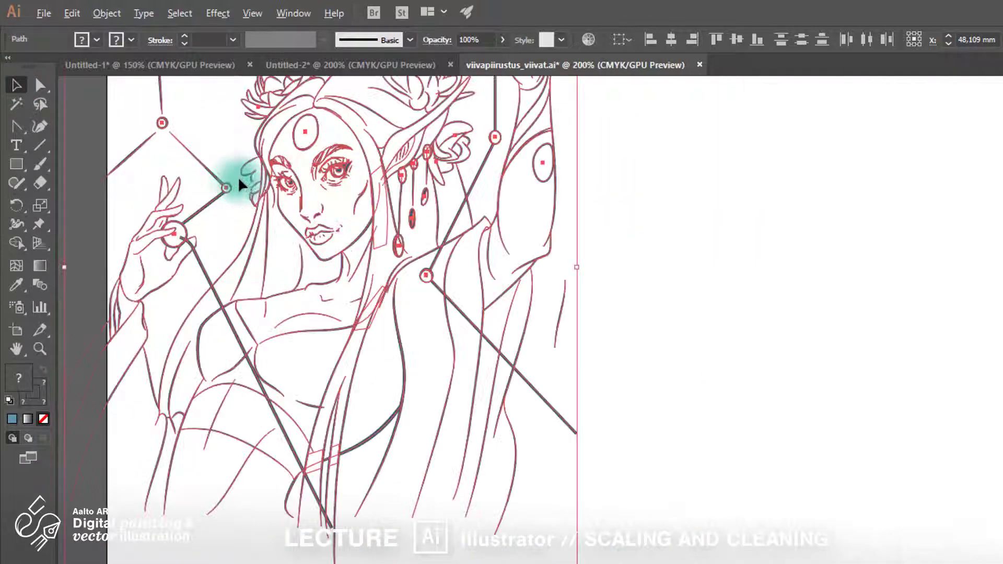
pyautogui.click(329, 257)
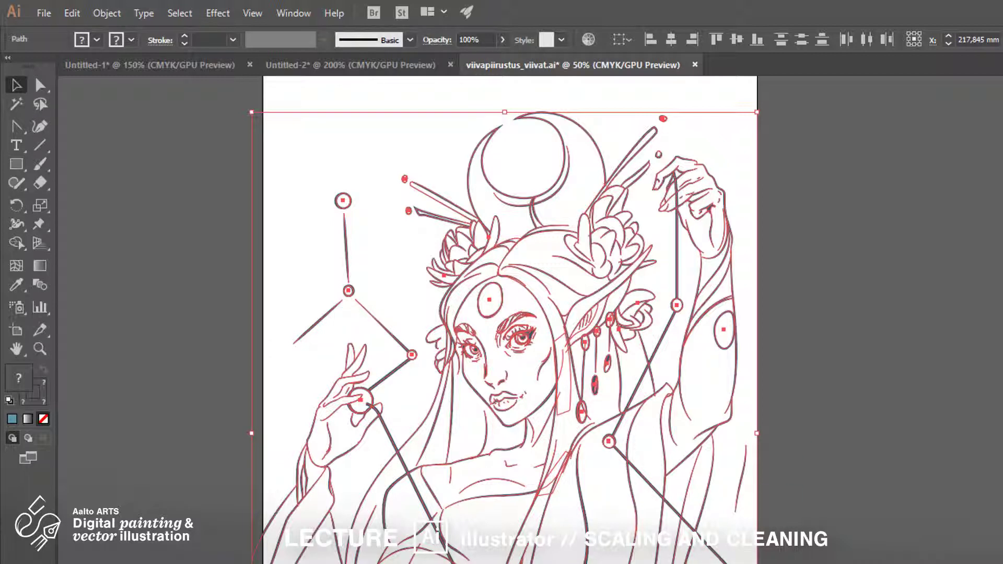
# Step: Try applying a light blue stroke colour to the whole selected line drawing, then deselect it and inspect the lines around the eye
pyautogui.click(36, 395)
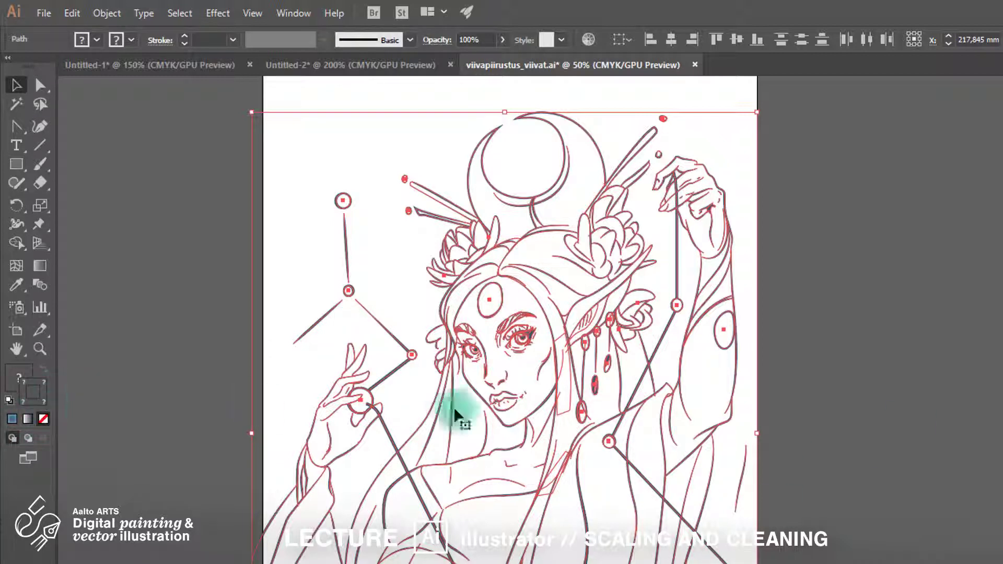
pyautogui.press(',')
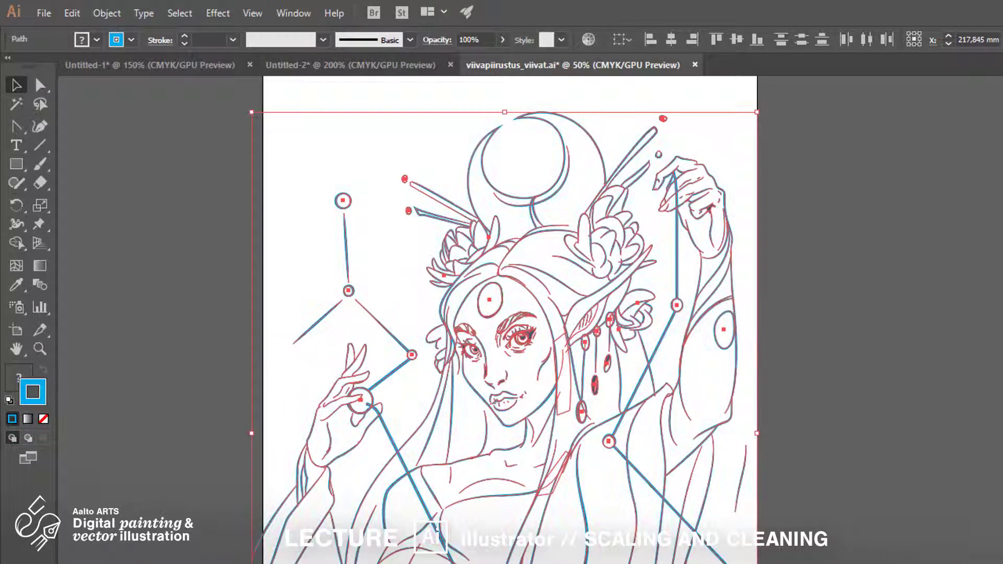
pyautogui.hotkey('ctrl', 'shift', 'a')
pyautogui.scroll(6, 548, 340)
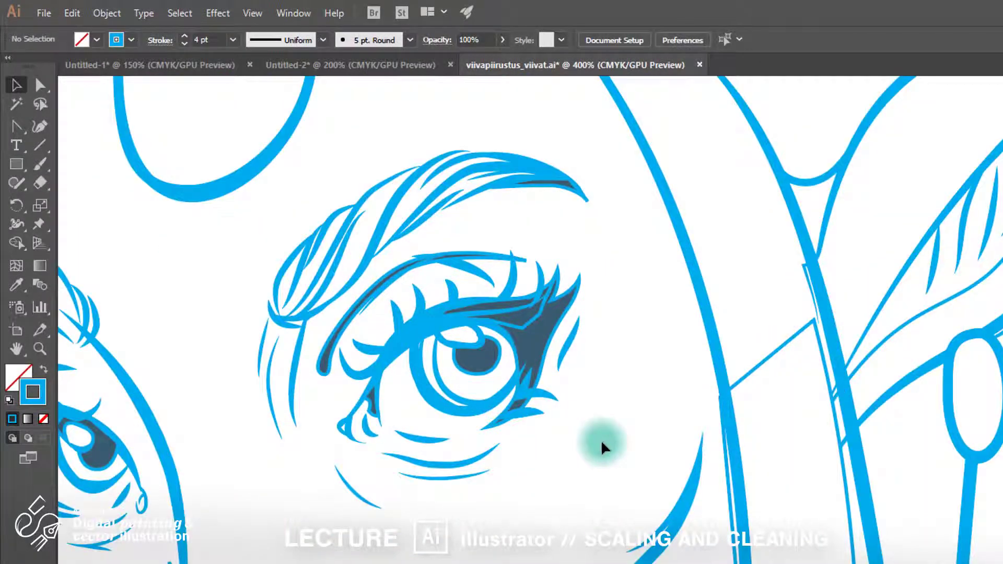
pyautogui.scroll(-6, 601, 440)
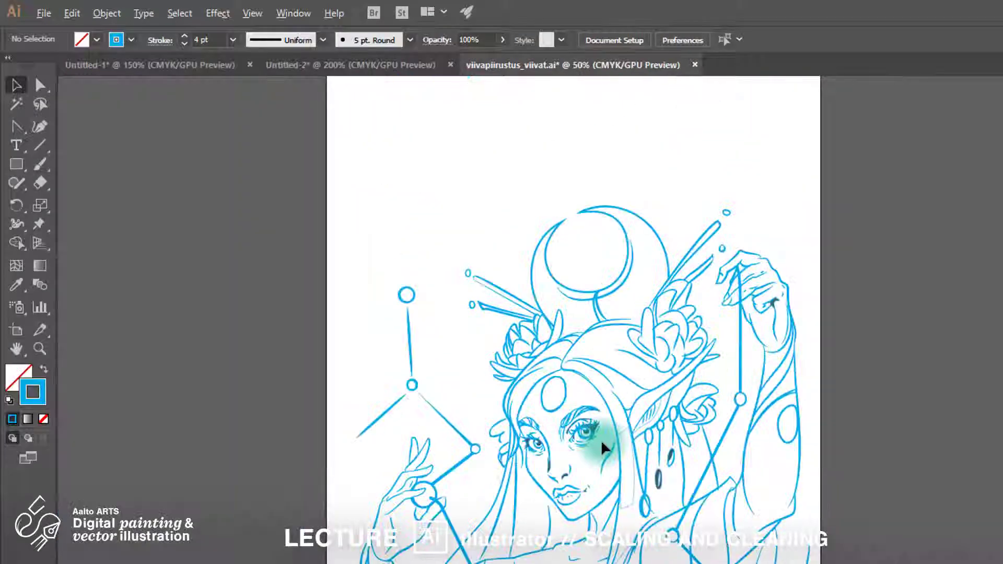
pyautogui.scroll(1, 627, 465)
pyautogui.scroll(-1, 633, 472)
# Step: Undo the light blue stroke recolouring of the line drawing
pyautogui.hotkey('ctrl', 'z')
pyautogui.hotkey('ctrl', 'z')
pyautogui.hotkey('ctrl', 'z')
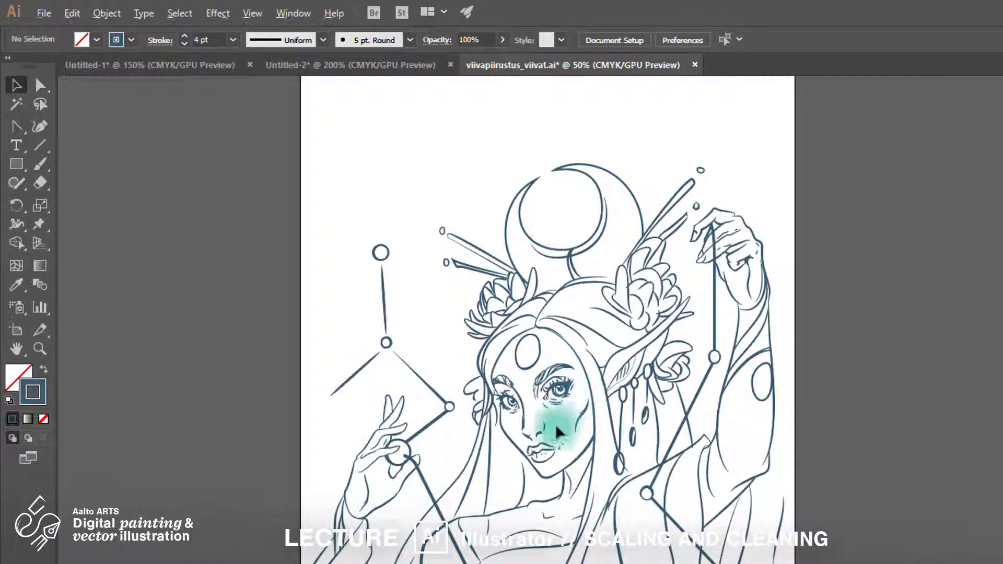
# Step: Select all paths with the same stroke colour as the cheek line and recolour their strokes black
pyautogui.scroll(4, 556, 424)
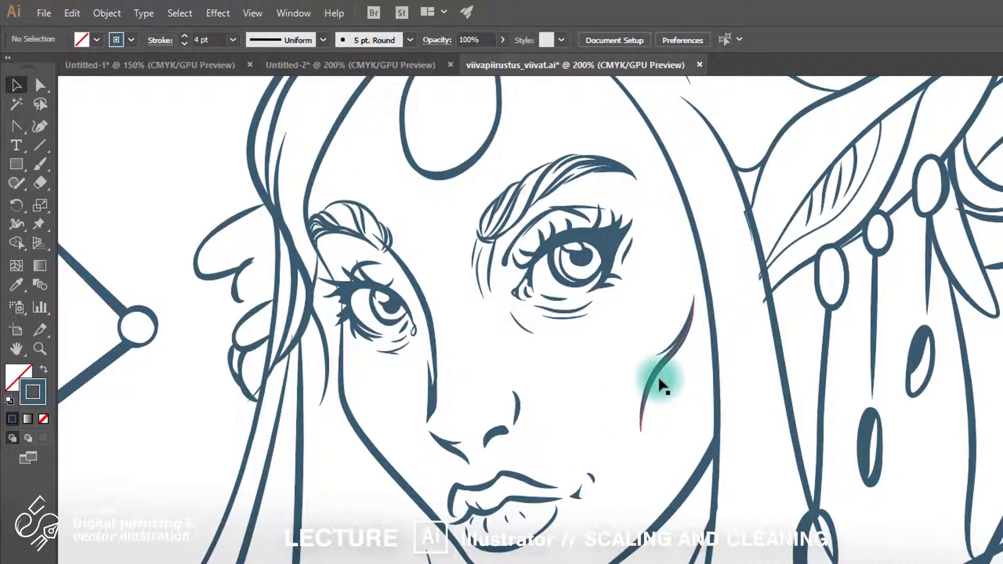
pyautogui.click(656, 384)
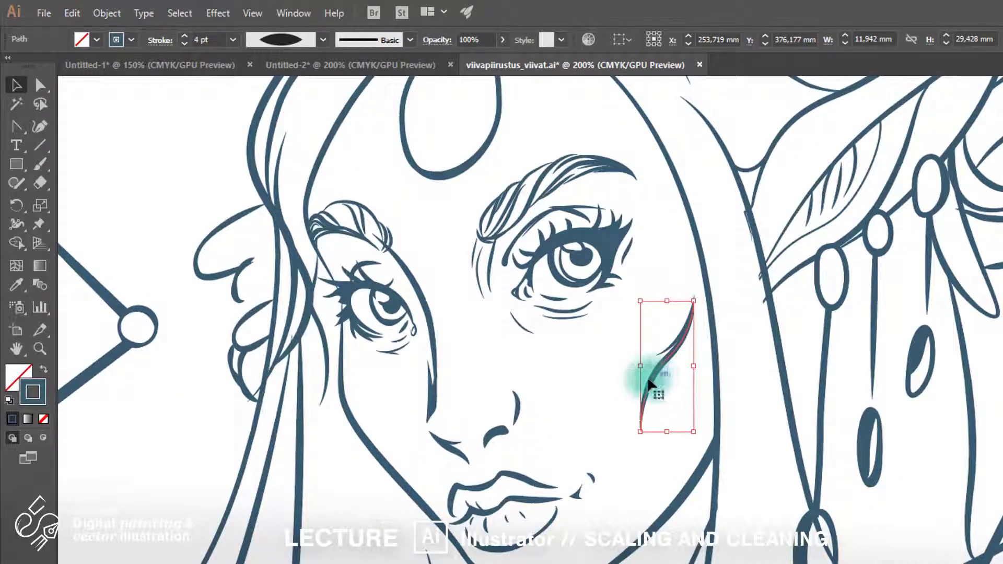
pyautogui.click(184, 7)
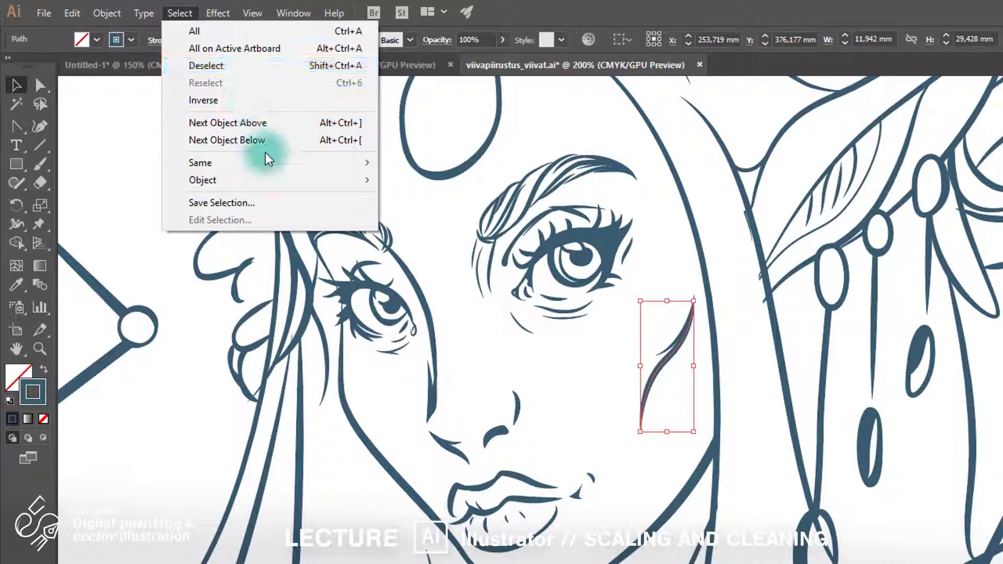
pyautogui.moveTo(270, 157)
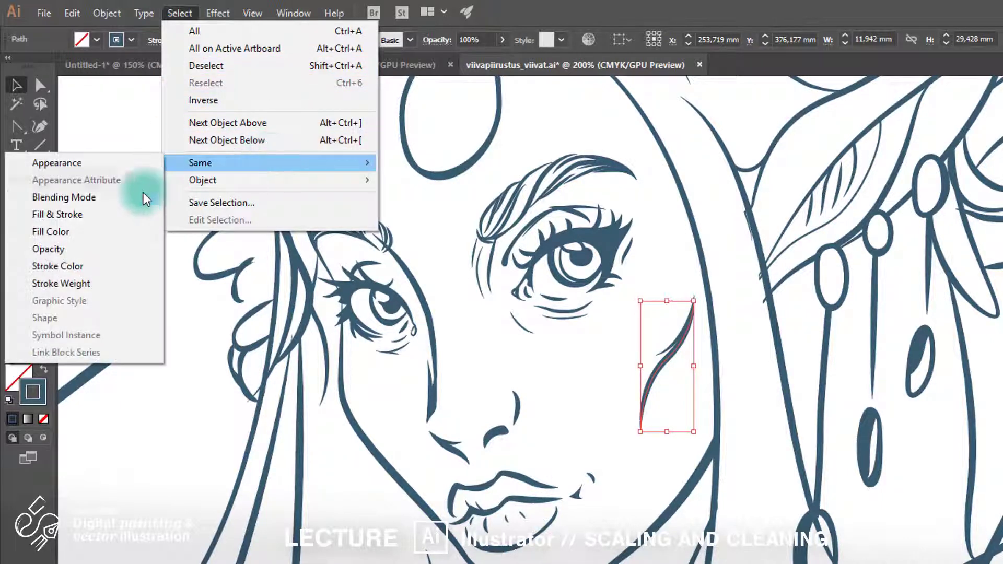
pyautogui.click(127, 268)
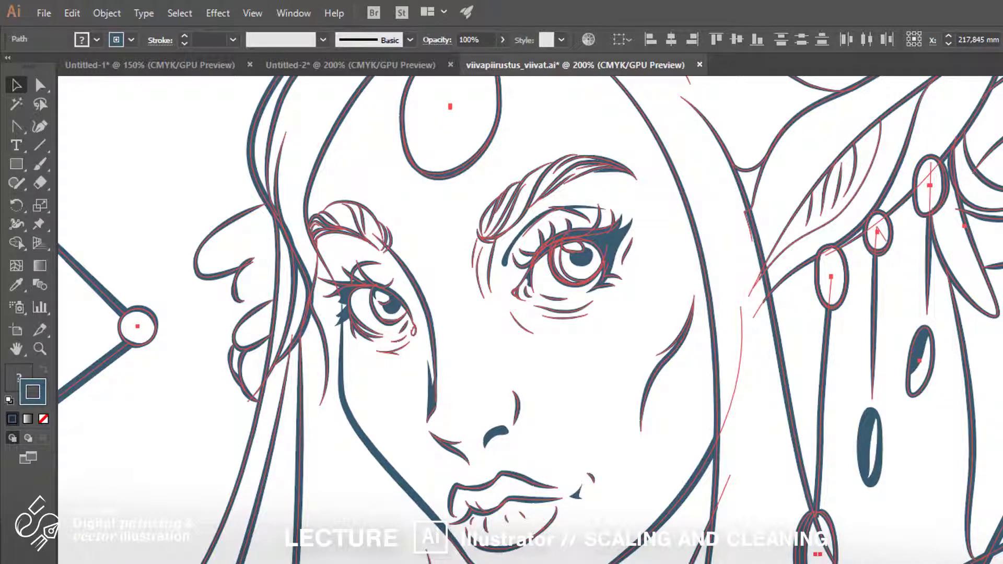
pyautogui.click(563, 397)
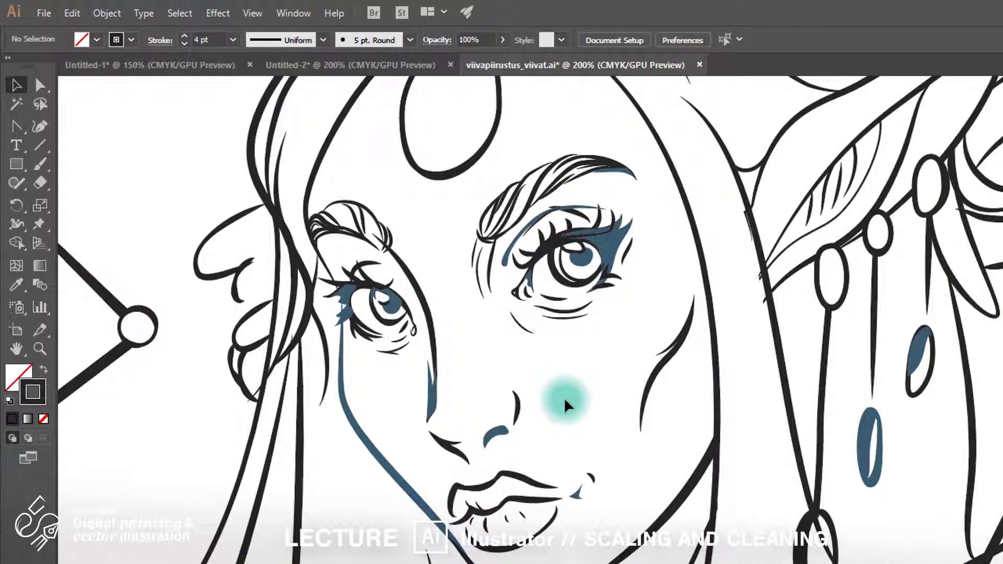
# Step: Select all paths matching the remaining blue jaw line's stroke colour, make their strokes black and deselect
pyautogui.click(387, 456)
pyautogui.click(181, 18)
pyautogui.moveTo(259, 162)
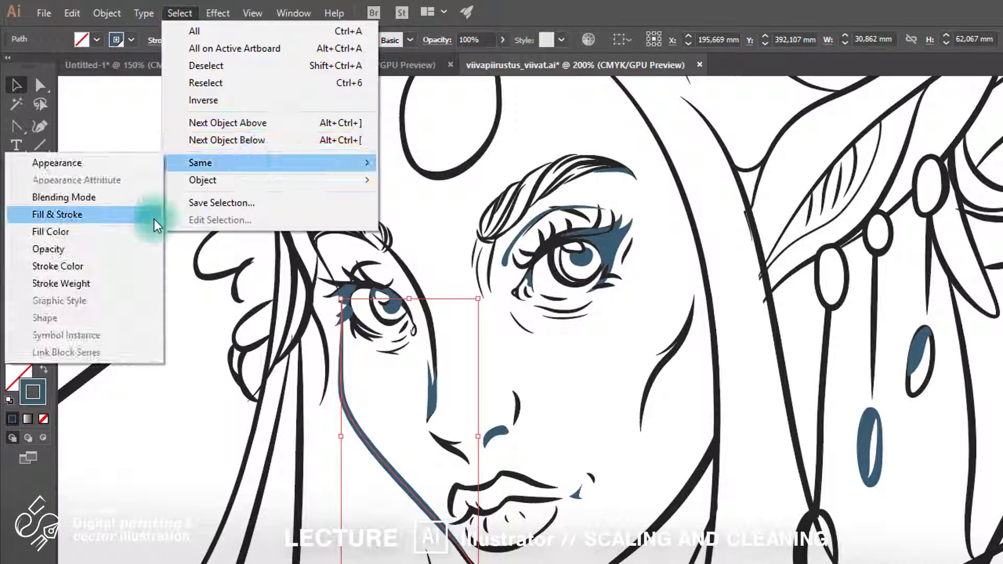
pyautogui.click(139, 266)
pyautogui.click(550, 368)
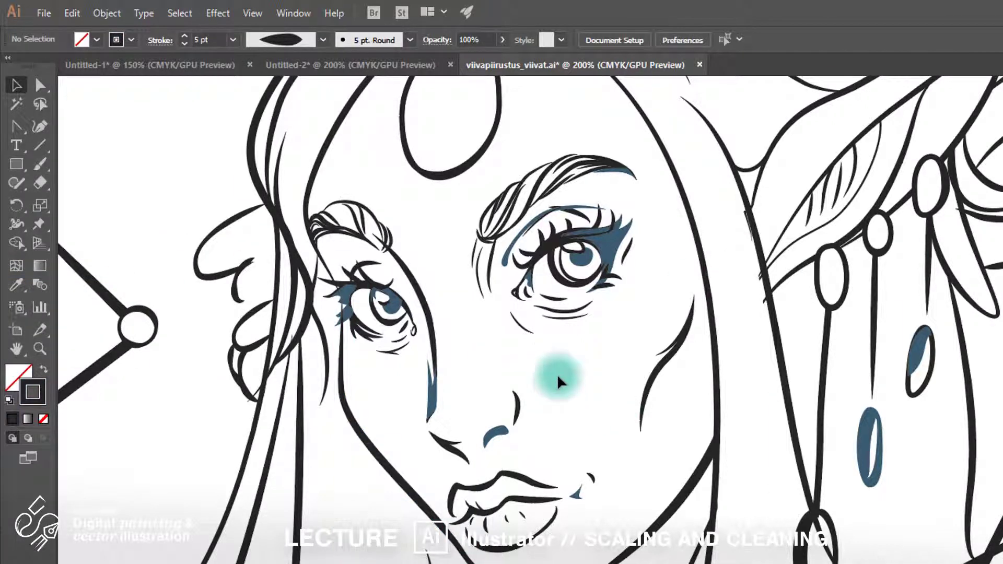
# Step: Select all shapes with the same fill colour as the blue eye-corner shape, fill them with the Black swatch and deselect
pyautogui.click(614, 254)
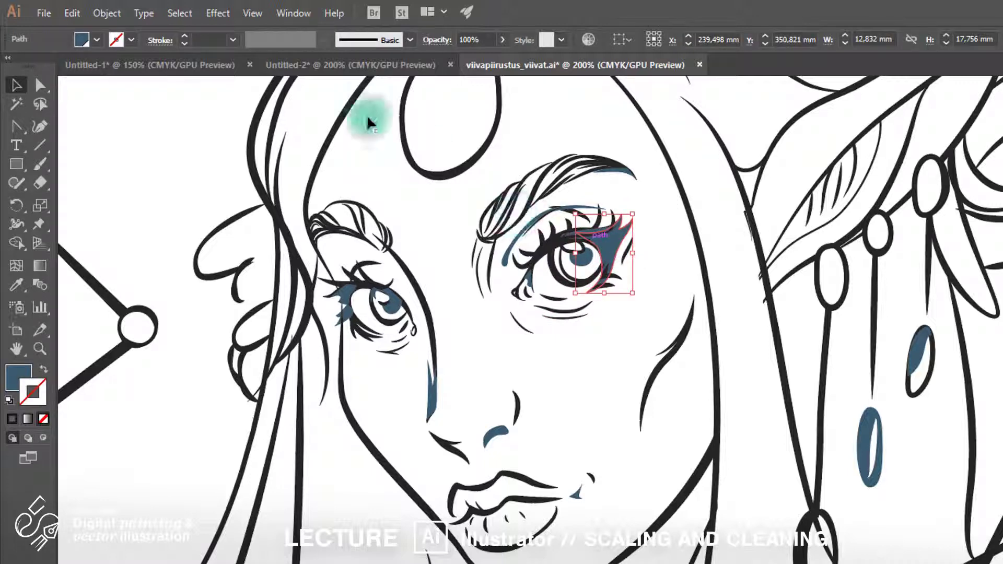
pyautogui.click(190, 11)
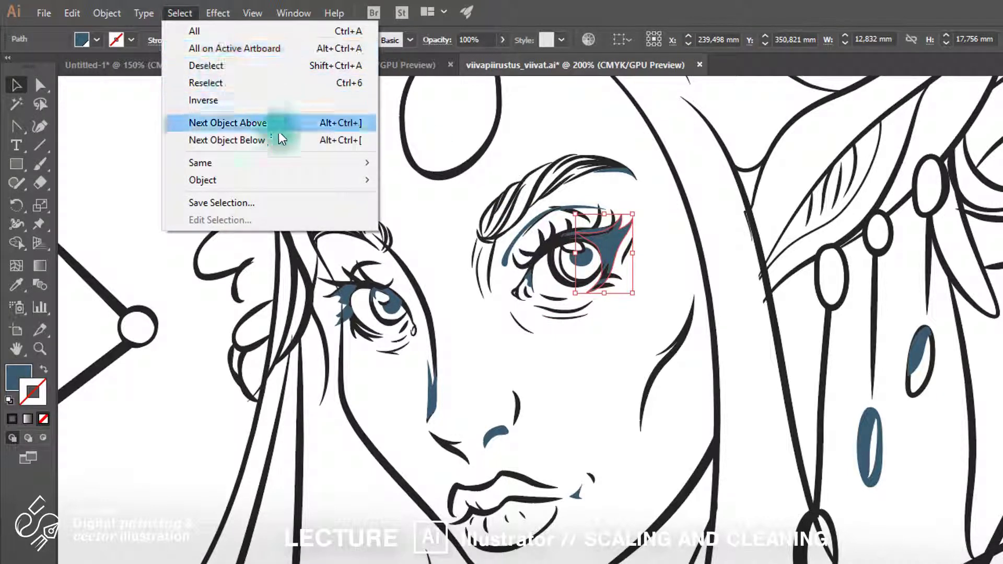
pyautogui.moveTo(300, 165)
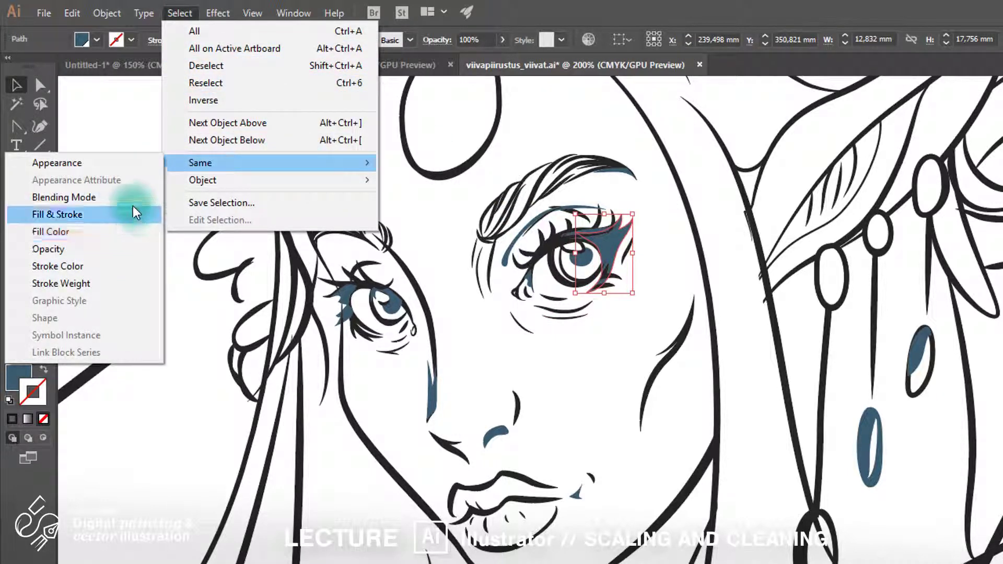
pyautogui.click(136, 230)
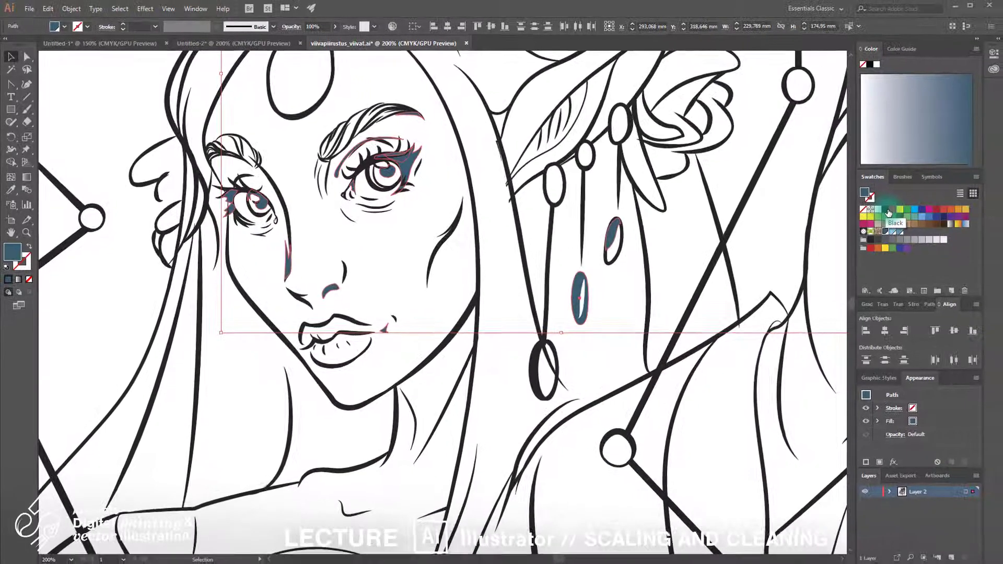
pyautogui.click(885, 213)
pyautogui.hotkey('ctrl', '1')
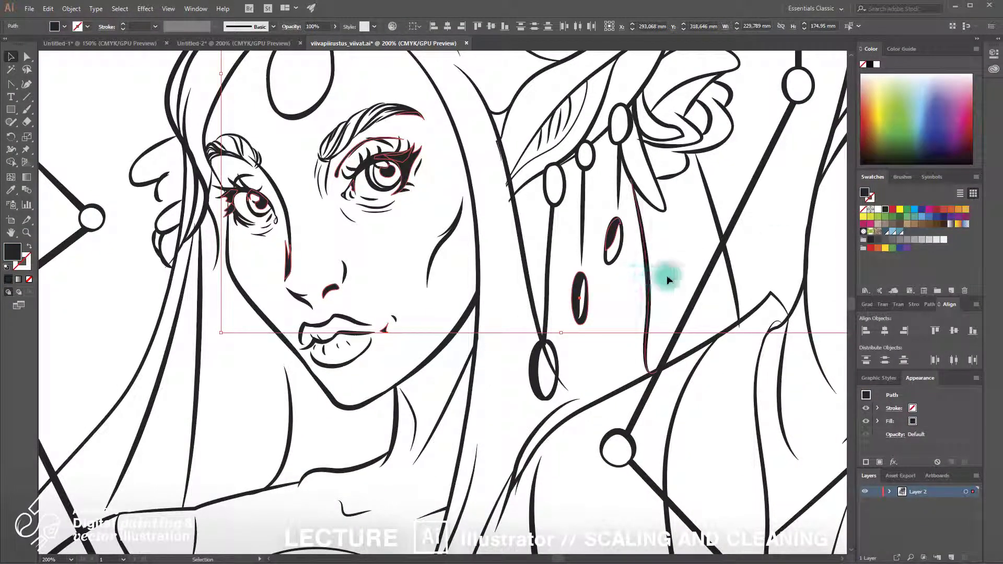
pyautogui.click(688, 260)
# Step: Look over the whole recoloured line drawing on the artboard, including the lines that run past its edges
pyautogui.scroll(-2, 689, 263)
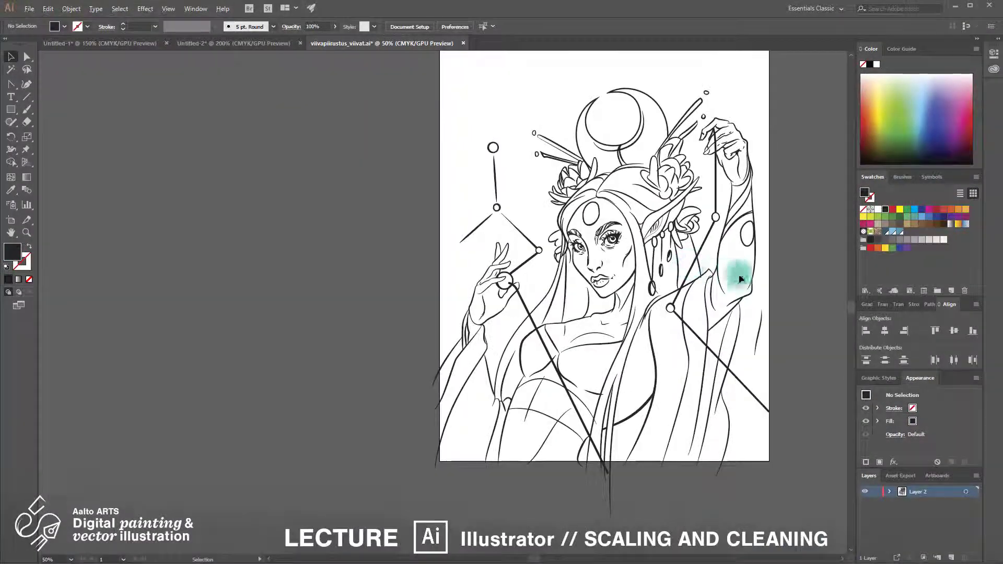
pyautogui.moveTo(740, 276); pyautogui.dragTo(591, 225)
pyautogui.scroll(1, 662, 282)
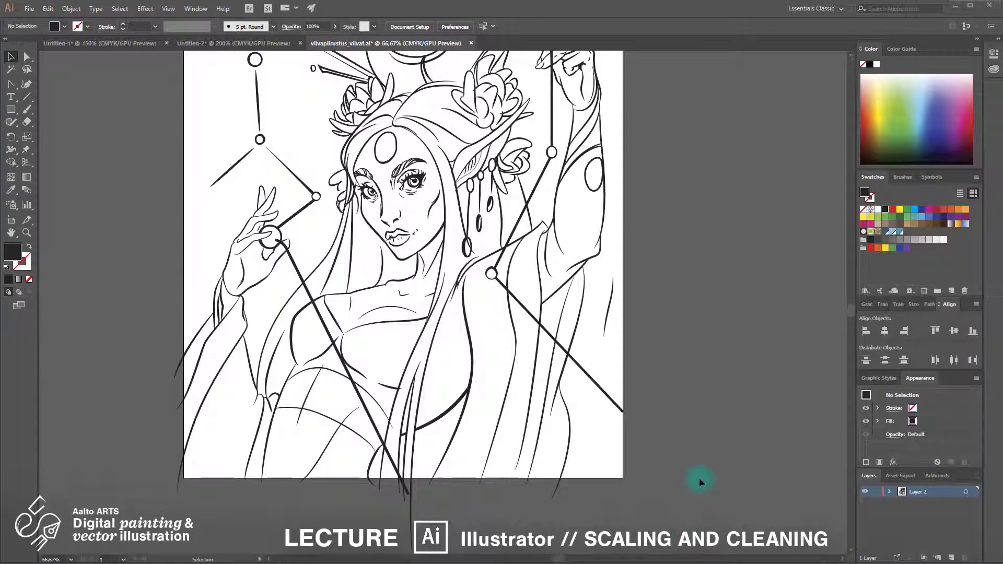
pyautogui.scroll(-1, 698, 477)
pyautogui.press('space')
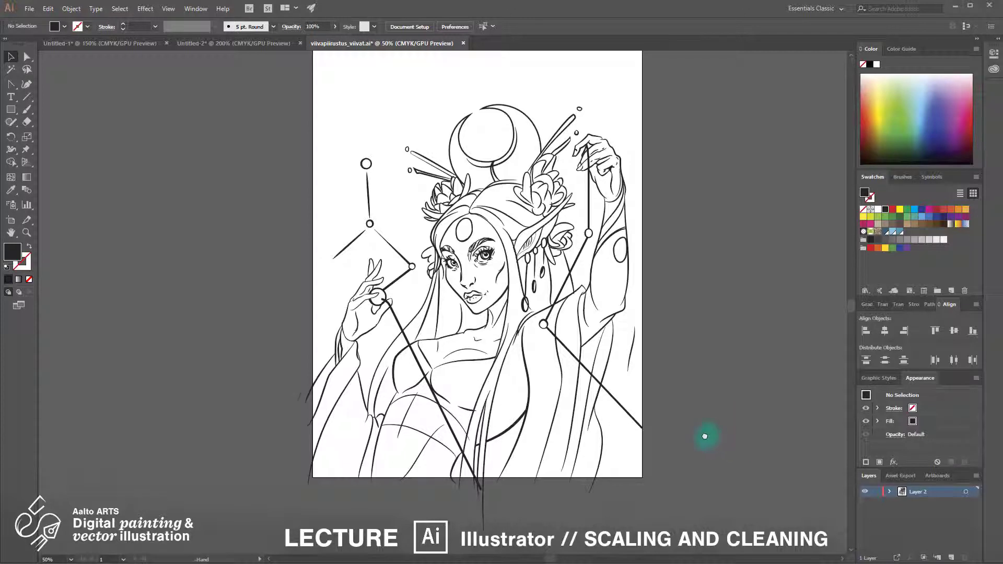
pyautogui.moveTo(705, 436); pyautogui.dragTo(688, 432)
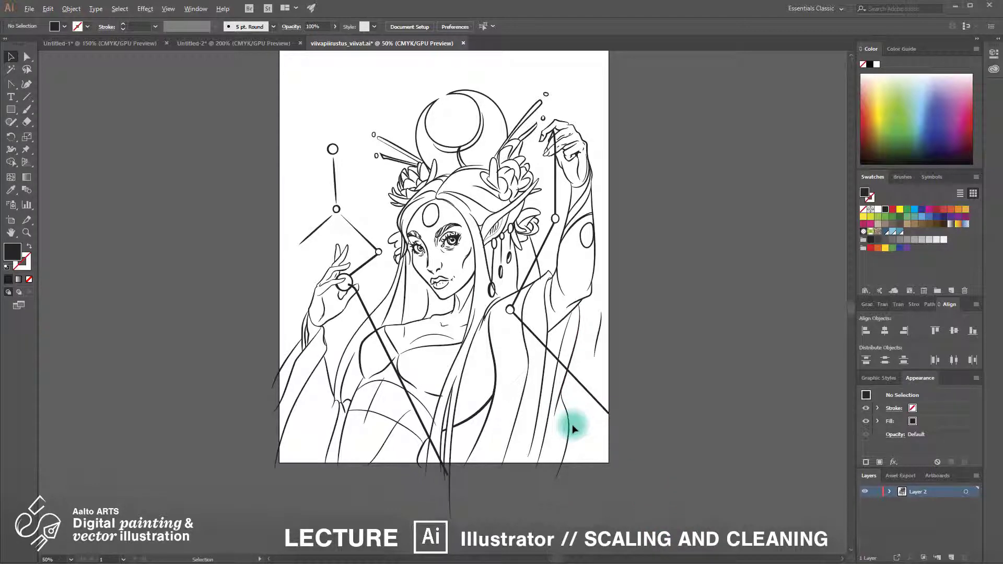
pyautogui.scroll(1, 572, 424)
pyautogui.scroll(-1, 649, 472)
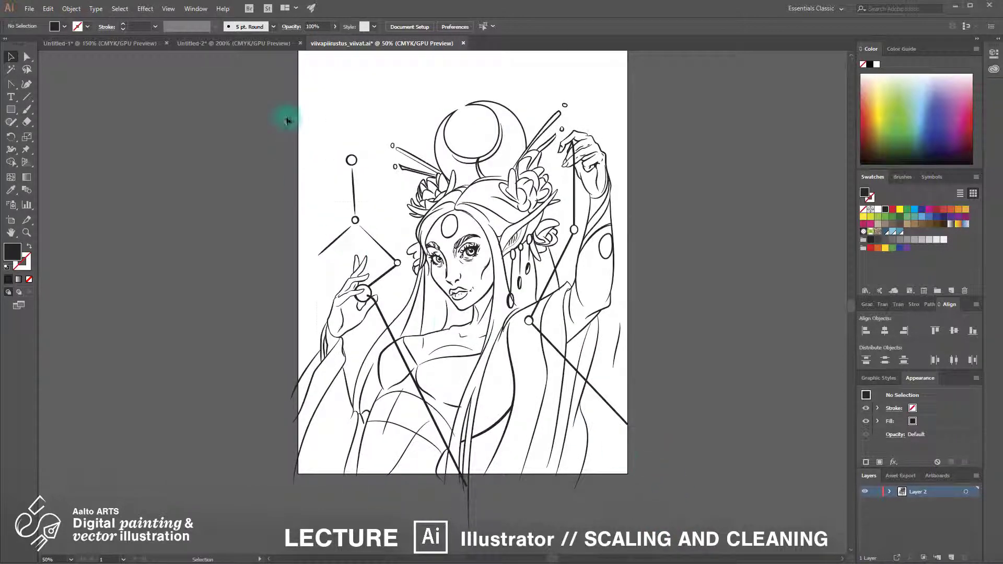
# Step: Select the entire drawing, convert all its strokes to shapes with Outline Stroke and inspect the resulting paths around the face
pyautogui.hotkey('ctrl', 'a')
pyautogui.scroll(2, 426, 232)
pyautogui.scroll(2, 429, 239)
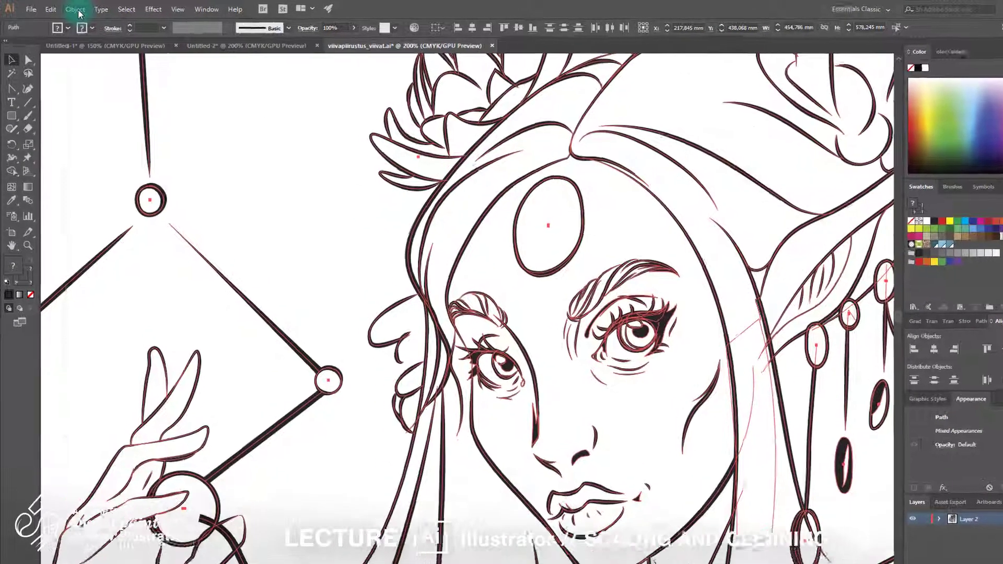
pyautogui.click(71, 8)
pyautogui.moveTo(203, 312)
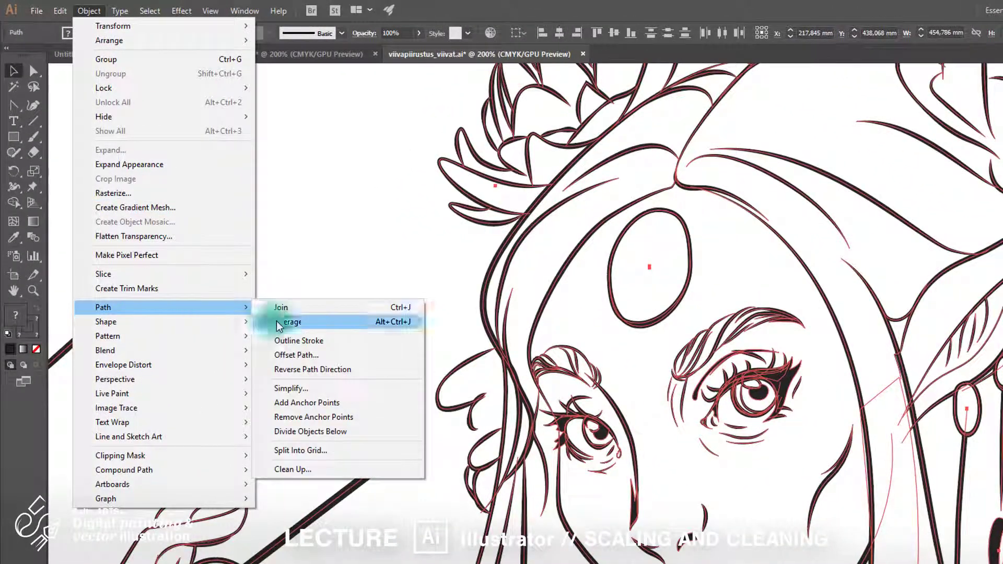
pyautogui.click(316, 339)
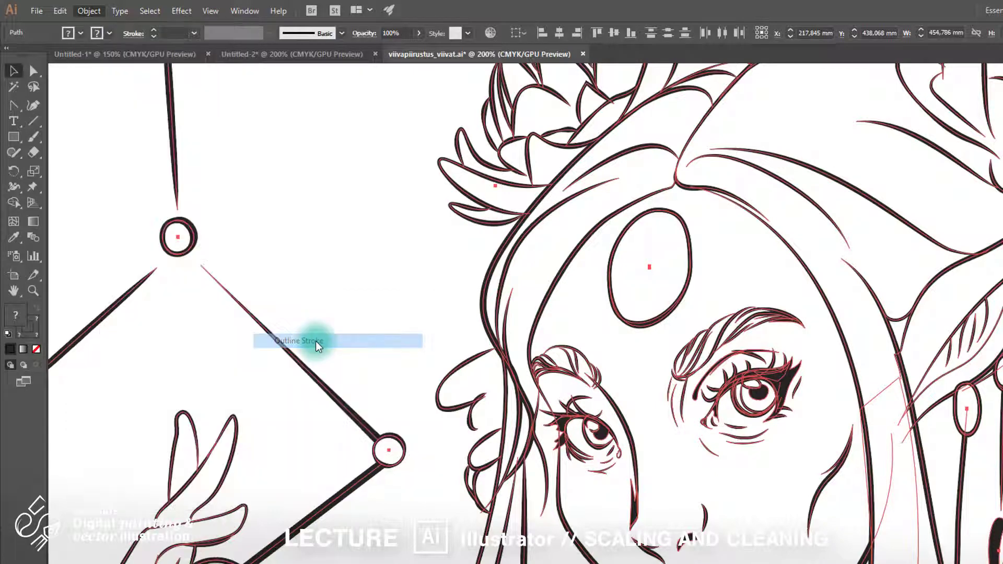
pyautogui.scroll(3, 928, 468)
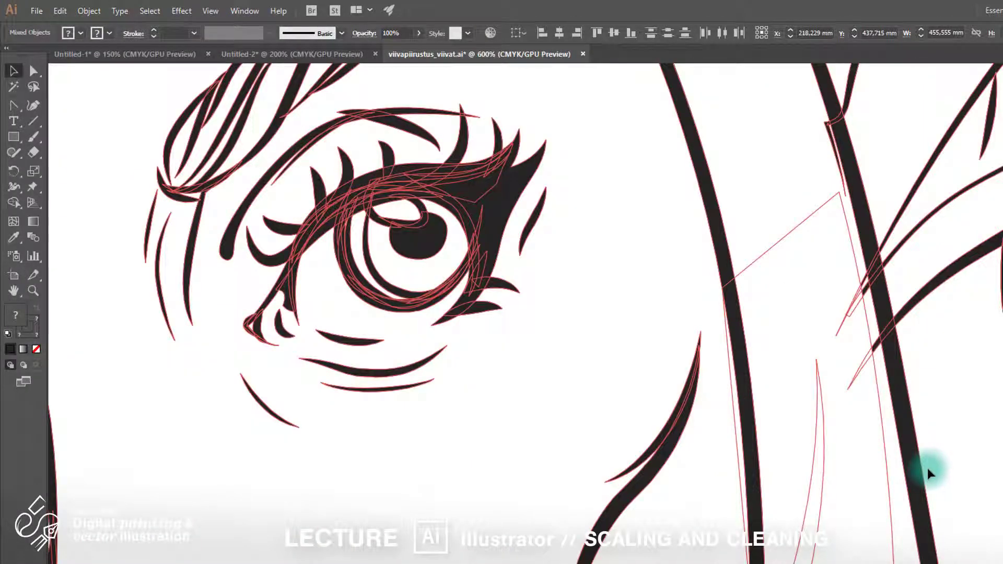
pyautogui.scroll(-5, 927, 468)
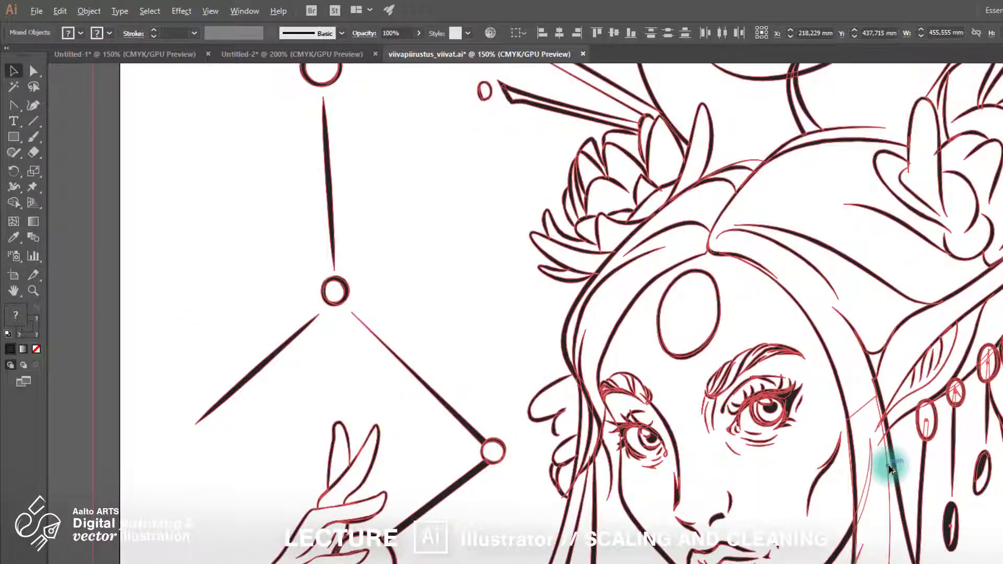
pyautogui.moveTo(873, 562); pyautogui.dragTo(607, 397)
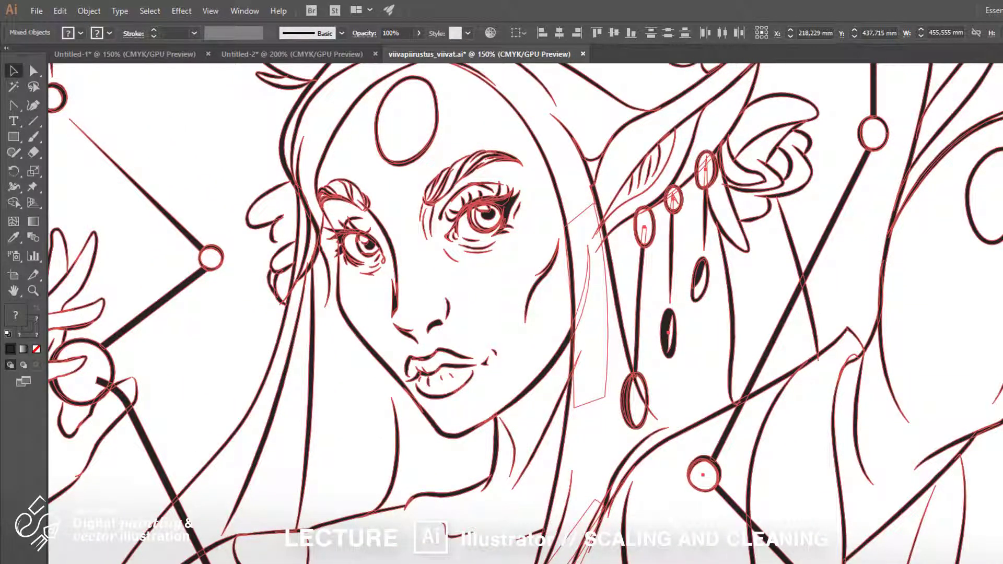
# Step: Split the selected drawing into separate shapes with the Pathfinder Divide operation and deselect everything
pyautogui.moveTo(1000, 361); pyautogui.dragTo(633, 180)
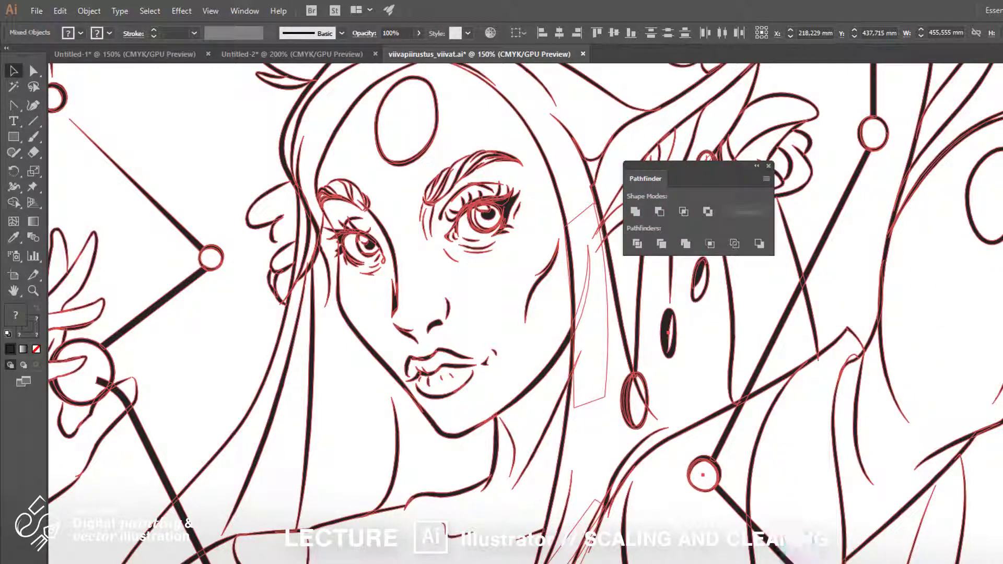
pyautogui.click(638, 243)
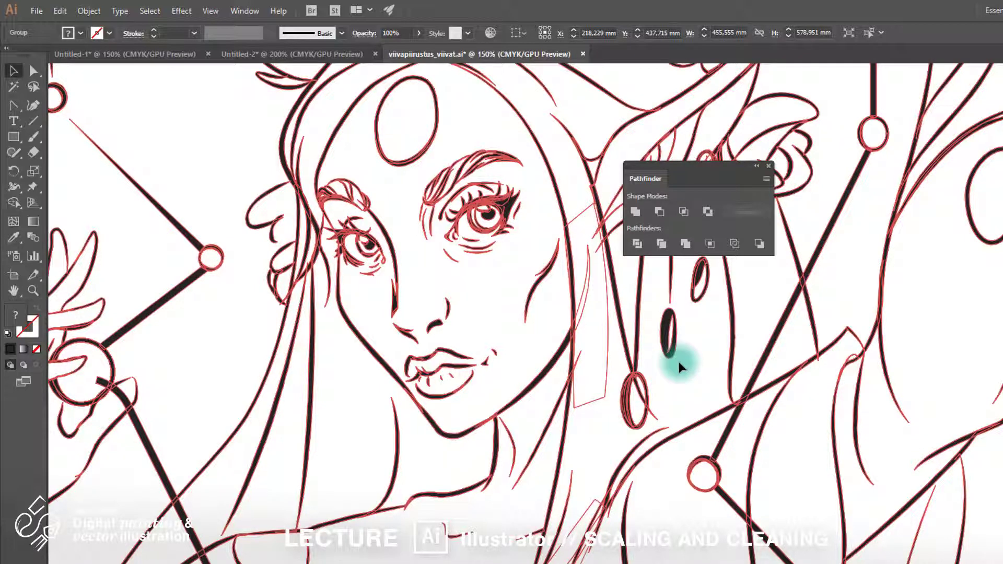
pyautogui.press('a')
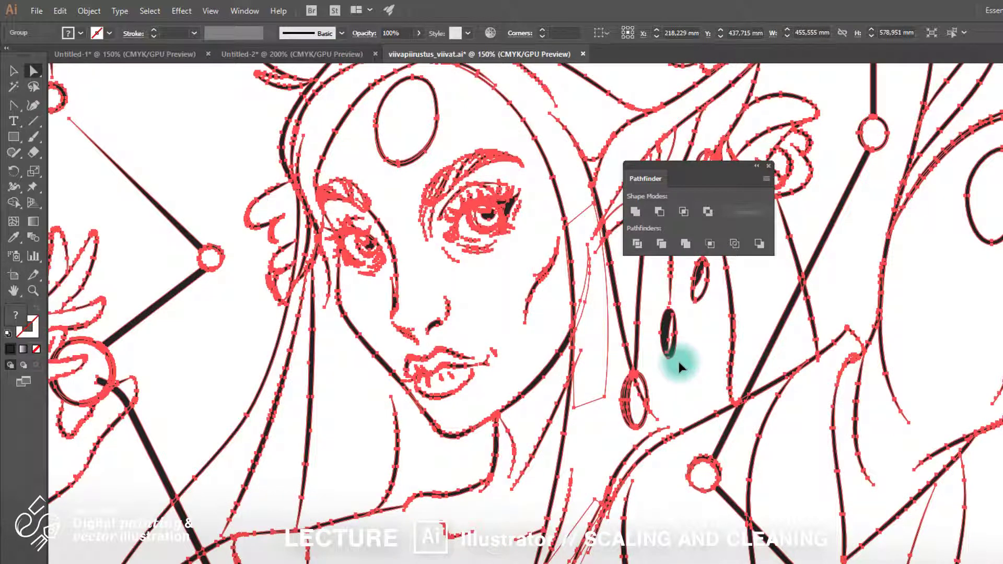
pyautogui.click(685, 365)
# Step: Delete the two unwanted filled shapes between the face contour and the hair strand beside the ear
pyautogui.scroll(1, 671, 358)
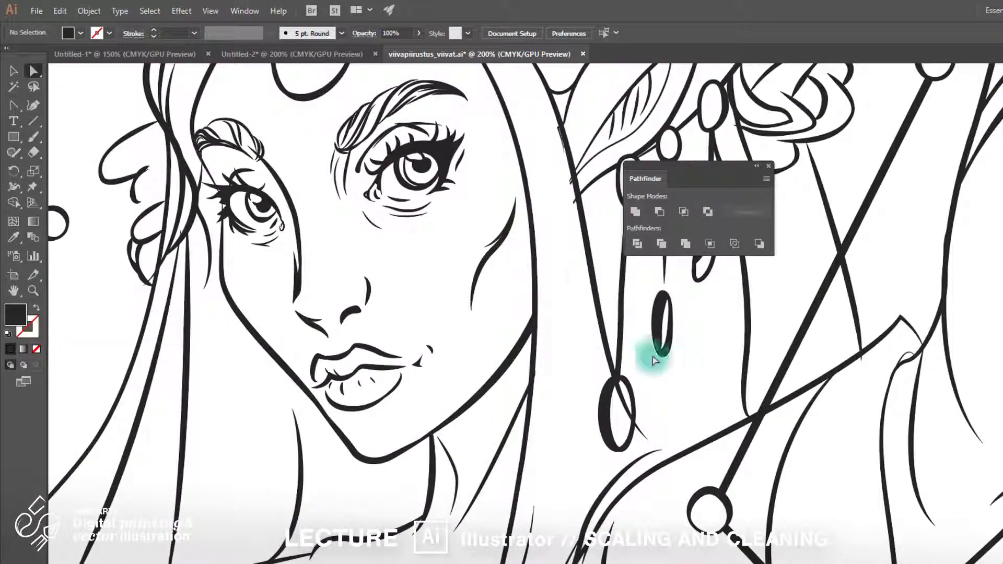
pyautogui.scroll(1, 547, 196)
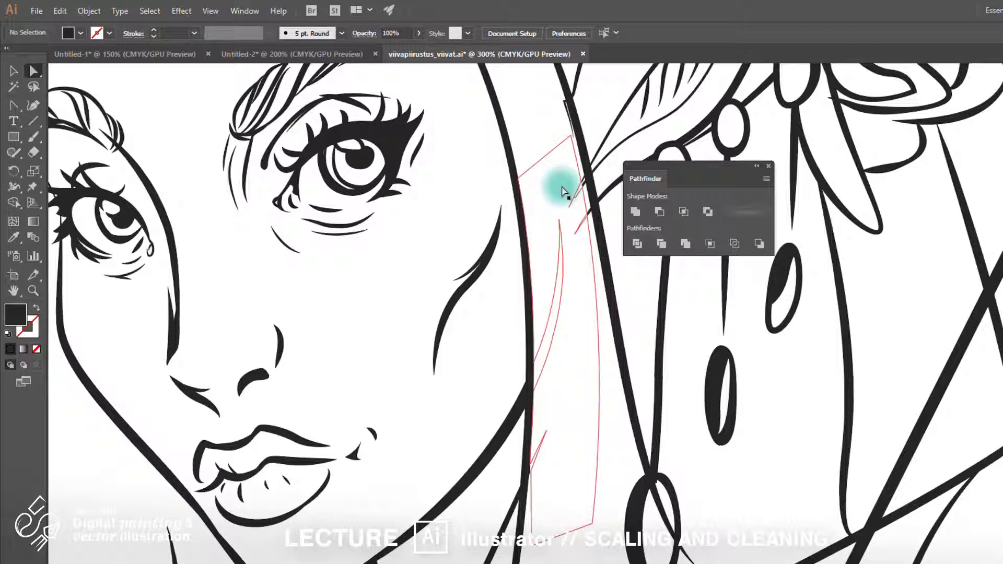
pyautogui.click(572, 248)
pyautogui.press('Delete')
pyautogui.click(582, 184)
pyautogui.press('Delete')
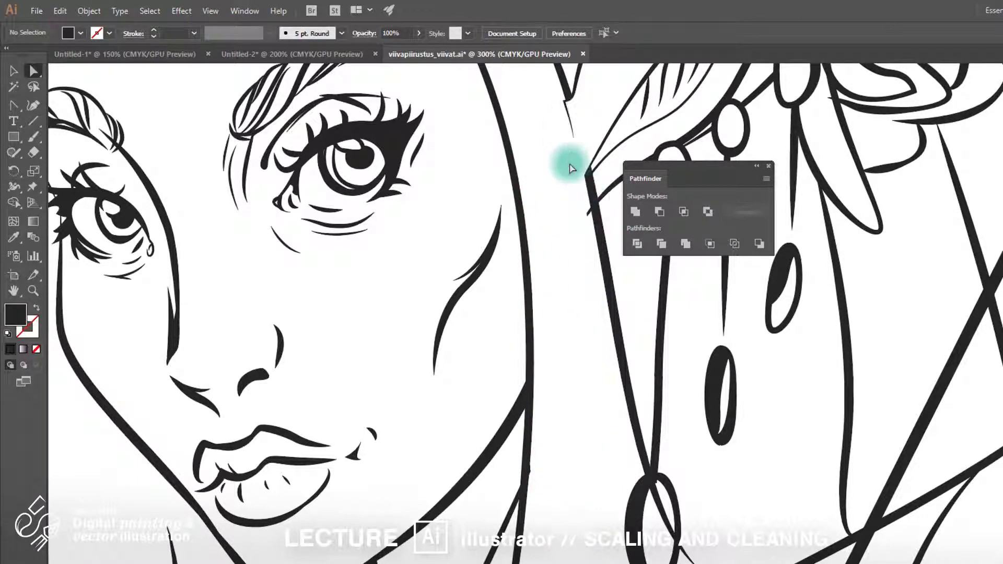
# Step: Delete the surplus line fragments at the corner where the dress neckline meets the hair strand
pyautogui.scroll(-2, 659, 486)
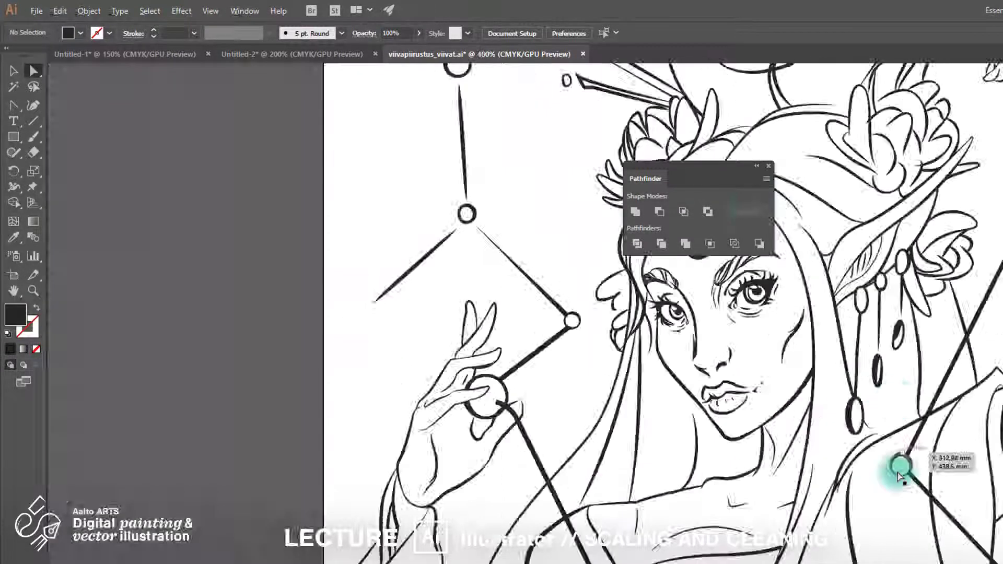
pyautogui.scroll(4, 497, 342)
pyautogui.scroll(-4, 567, 387)
pyautogui.scroll(5, 538, 326)
pyautogui.click(505, 453)
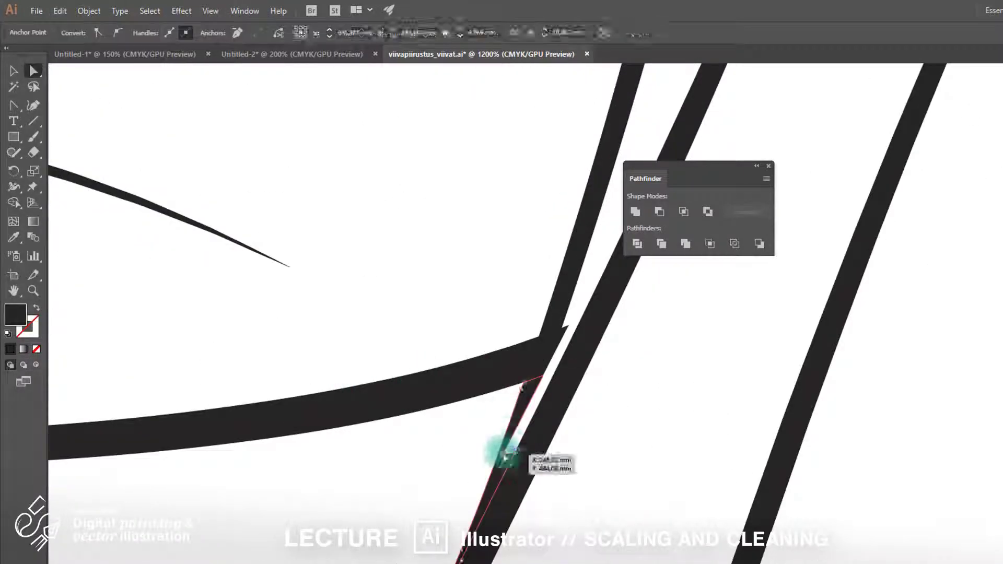
pyautogui.moveTo(505, 455); pyautogui.dragTo(562, 358)
pyautogui.click(561, 358)
pyautogui.press('Delete')
pyautogui.scroll(-3, 737, 486)
pyautogui.scroll(4, 197, 354)
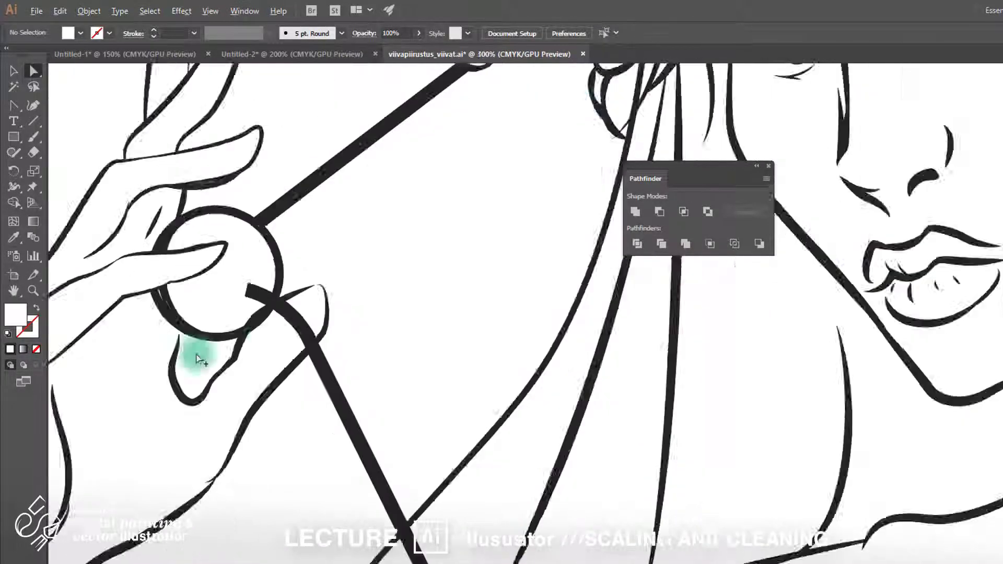
pyautogui.scroll(2, 280, 318)
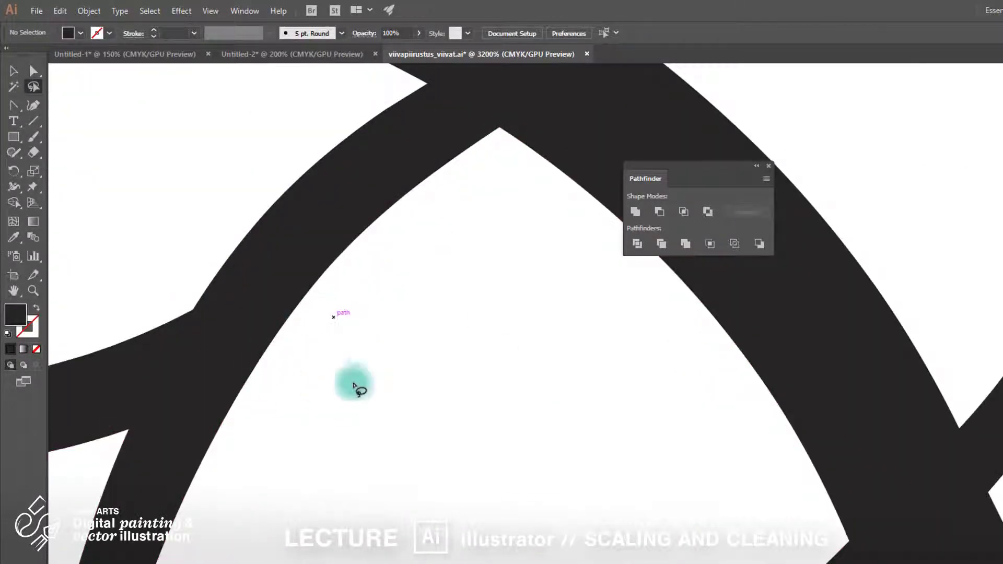
pyautogui.scroll(-10, 425, 208)
pyautogui.scroll(-2, 470, 408)
# Step: Move the whole drawing off the artboard onto the grey canvas, deselect it and examine the leftover white shapes
pyautogui.press('v')
pyautogui.click(474, 385)
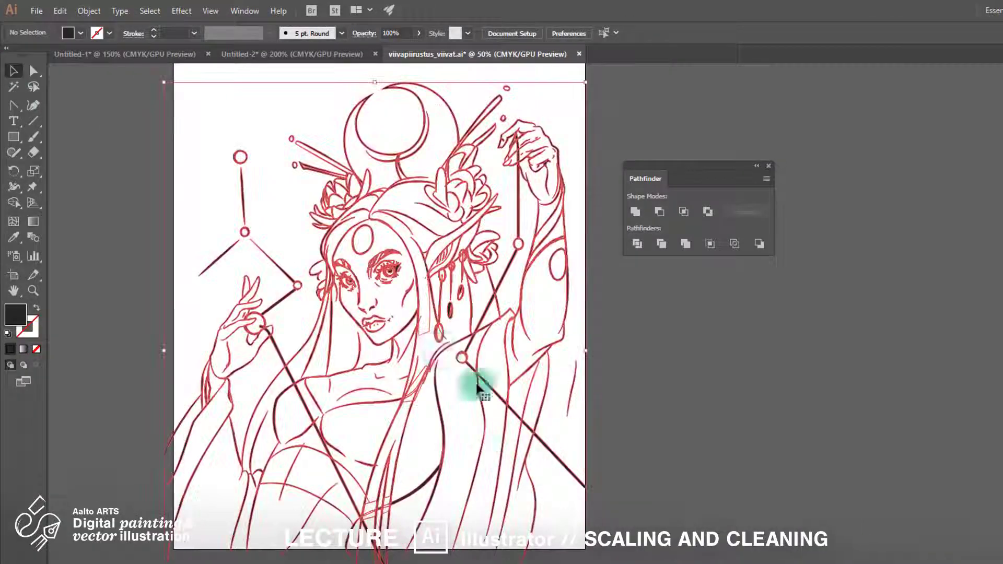
pyautogui.moveTo(475, 385); pyautogui.dragTo(881, 277)
pyautogui.moveTo(899, 418); pyautogui.dragTo(487, 456)
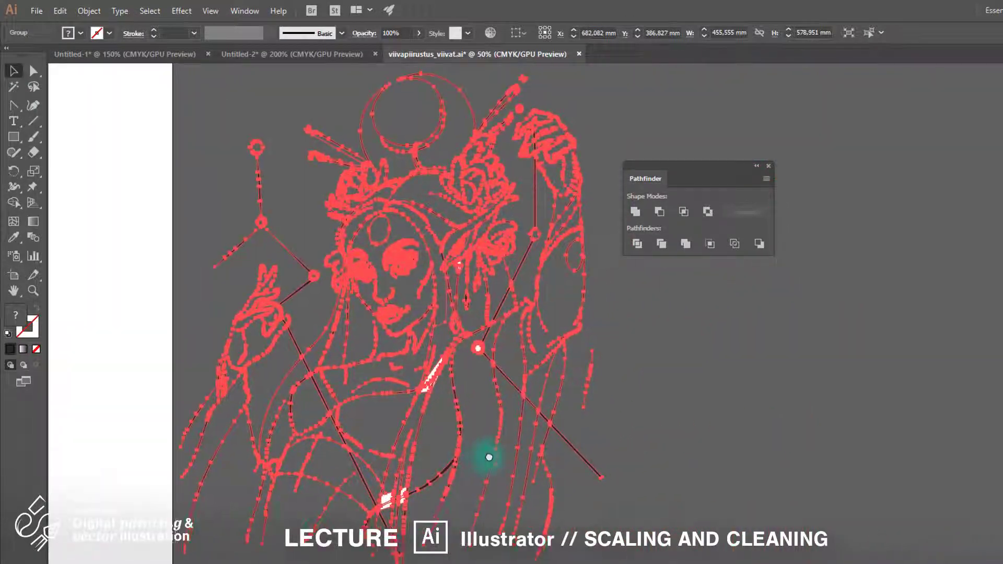
pyautogui.click(668, 465)
pyautogui.scroll(3, 418, 487)
pyautogui.scroll(-1, 485, 438)
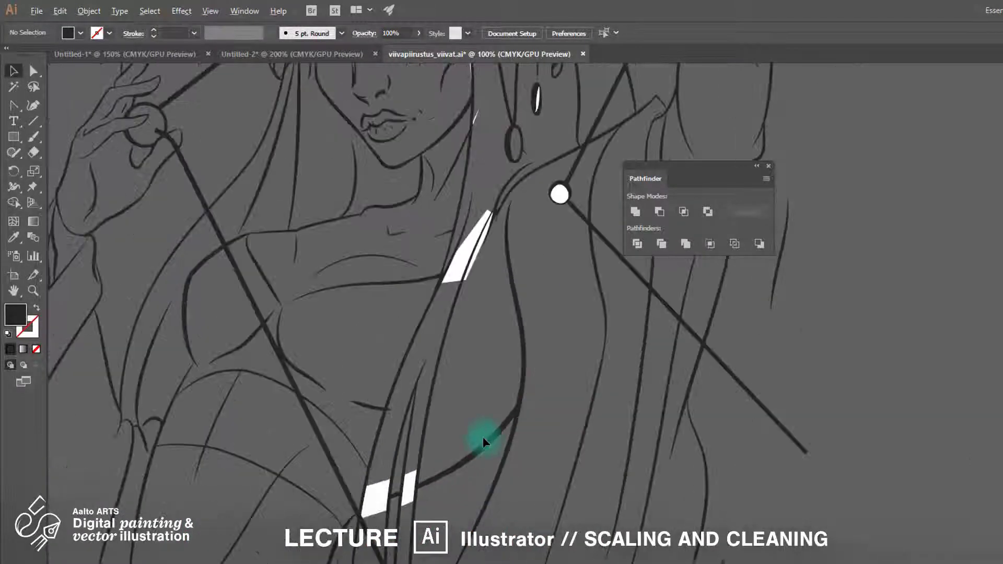
pyautogui.moveTo(536, 339); pyautogui.dragTo(486, 468)
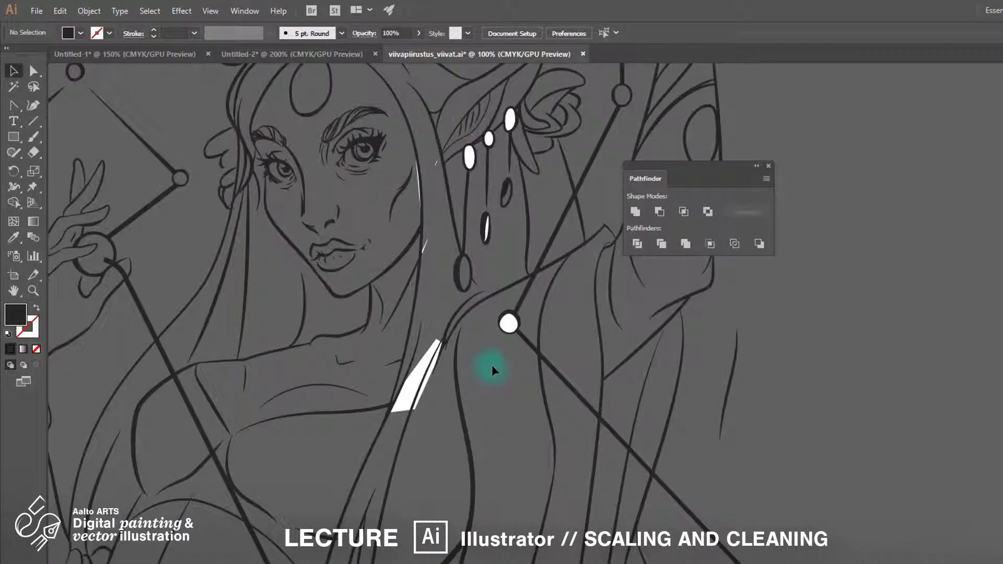
# Step: Select every shape with the same Fill Color as the white circle below the shoulder line and delete them all
pyautogui.press('a')
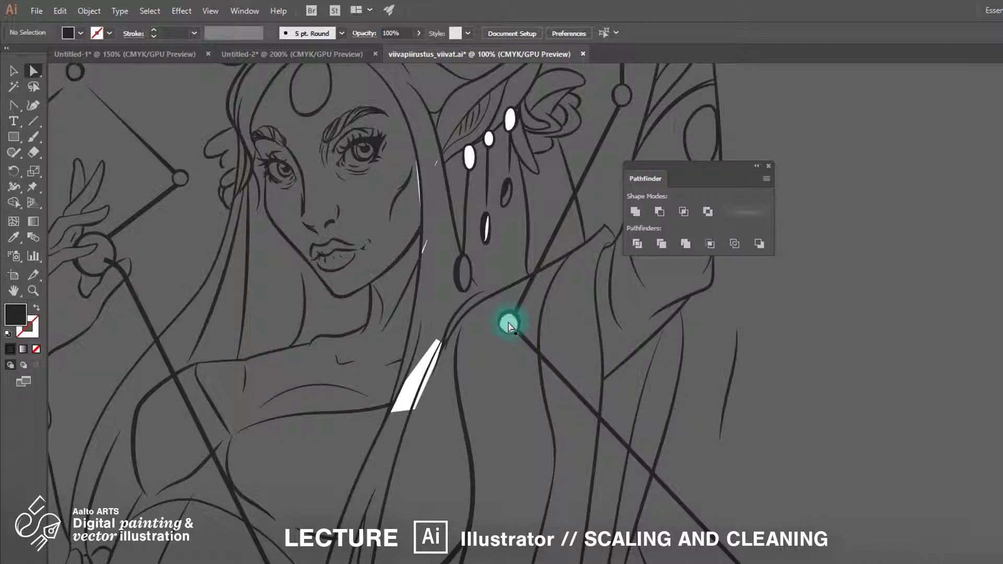
pyautogui.click(508, 324)
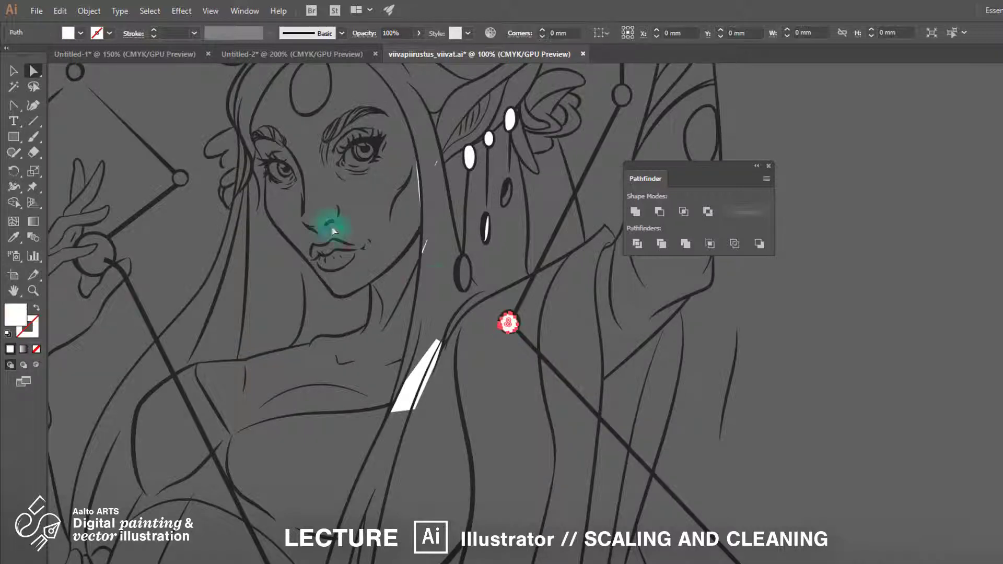
pyautogui.click(160, 11)
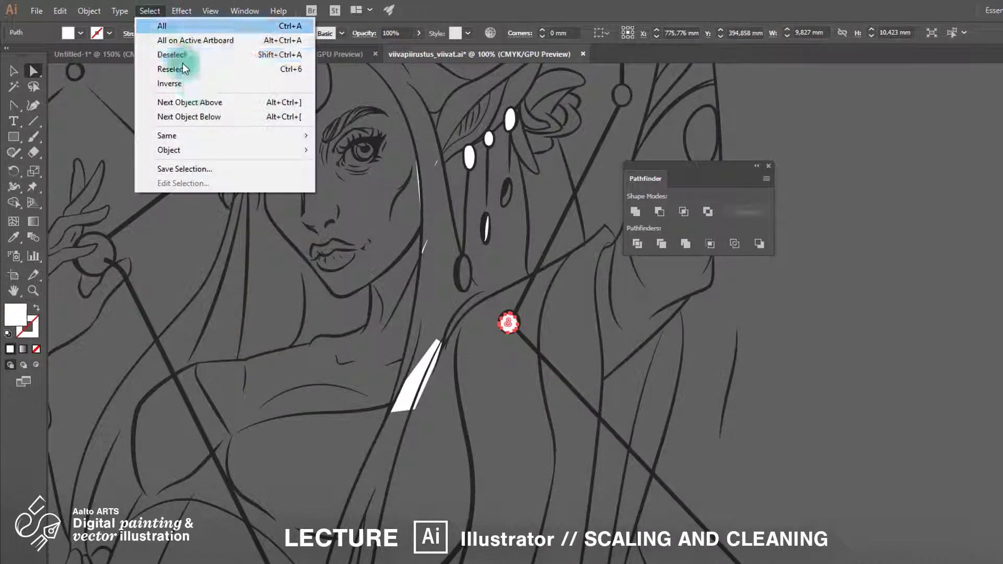
pyautogui.moveTo(235, 136)
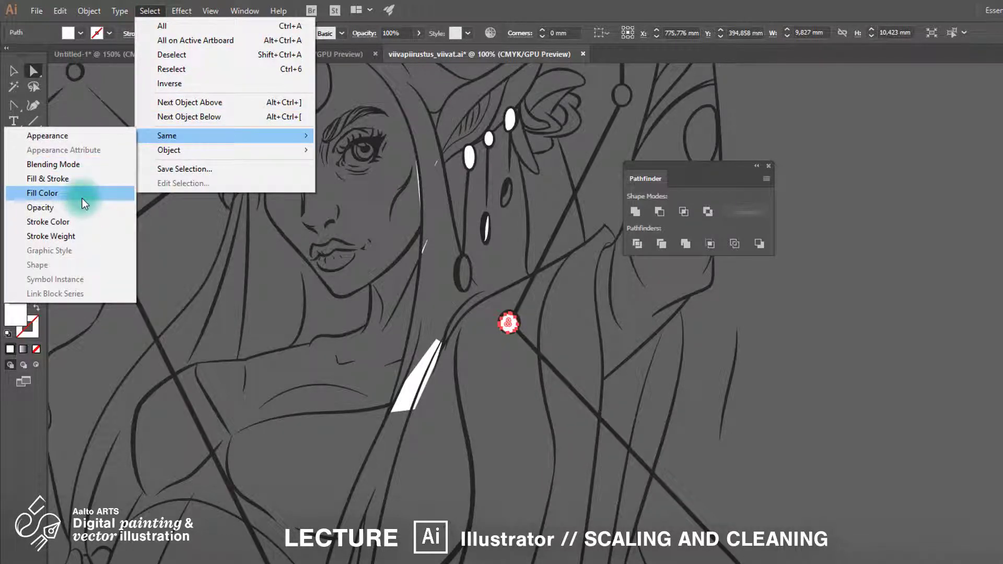
pyautogui.click(81, 194)
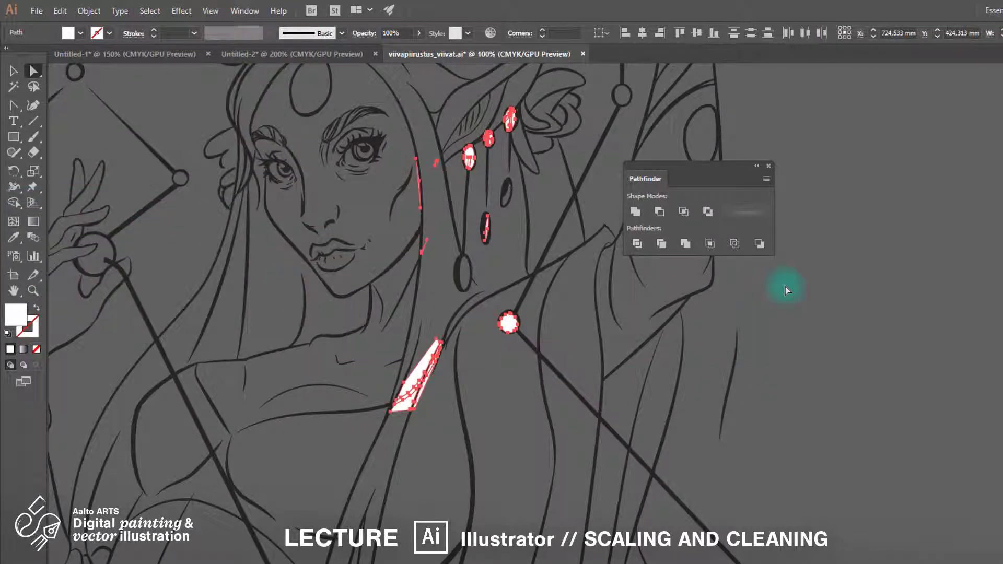
pyautogui.press('Delete')
pyautogui.click(10, 72)
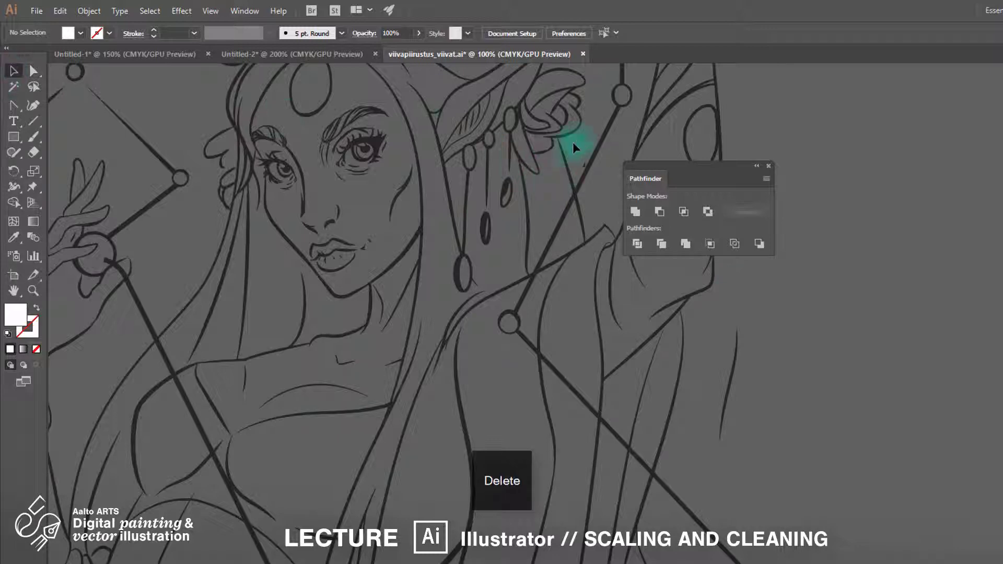
# Step: Try to merge the whole drawing with Unite, undo it and deselect everything
pyautogui.moveTo(710, 173); pyautogui.dragTo(680, 196)
pyautogui.moveTo(691, 389); pyautogui.dragTo(732, 381)
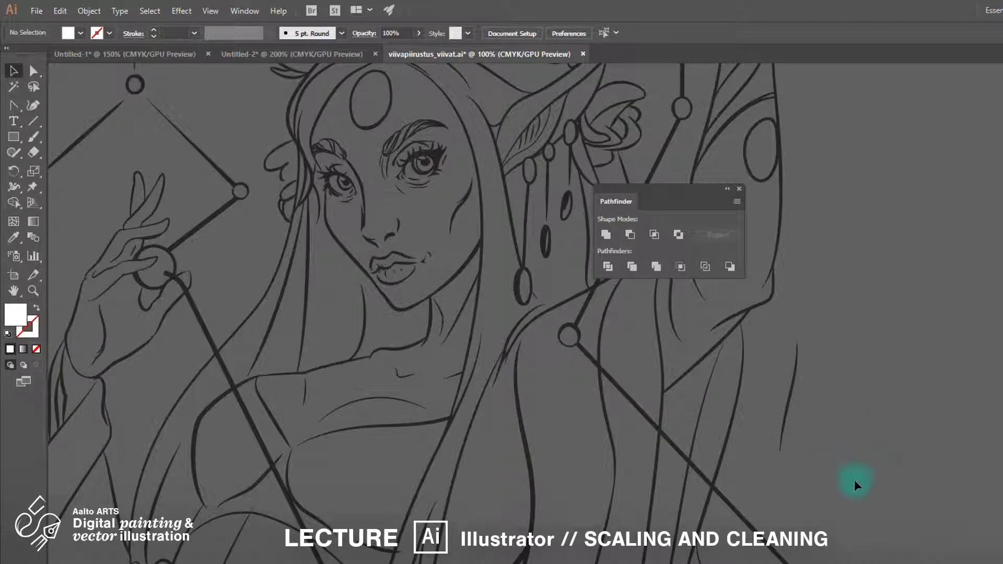
pyautogui.hotkey('ctrl', 'a')
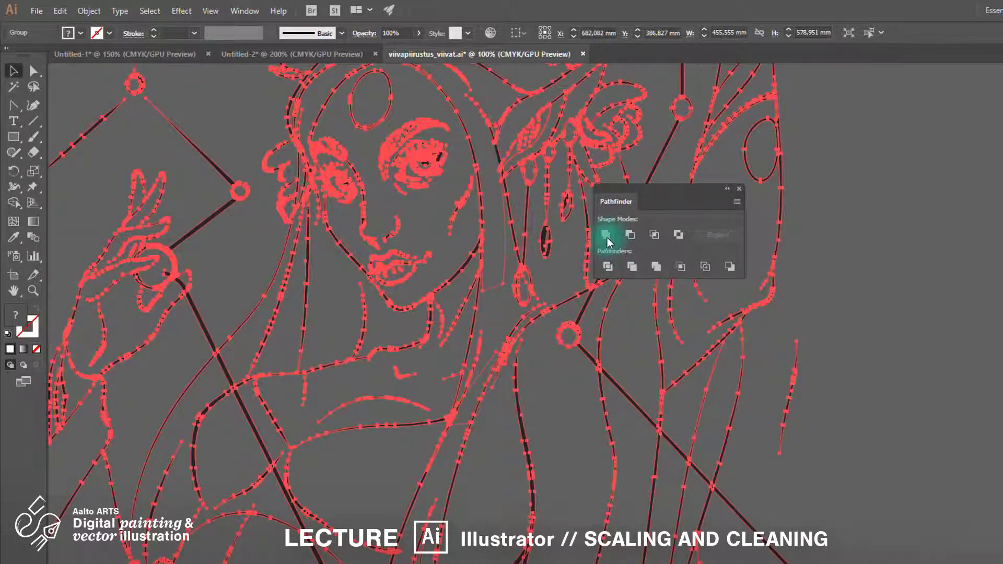
pyautogui.click(606, 234)
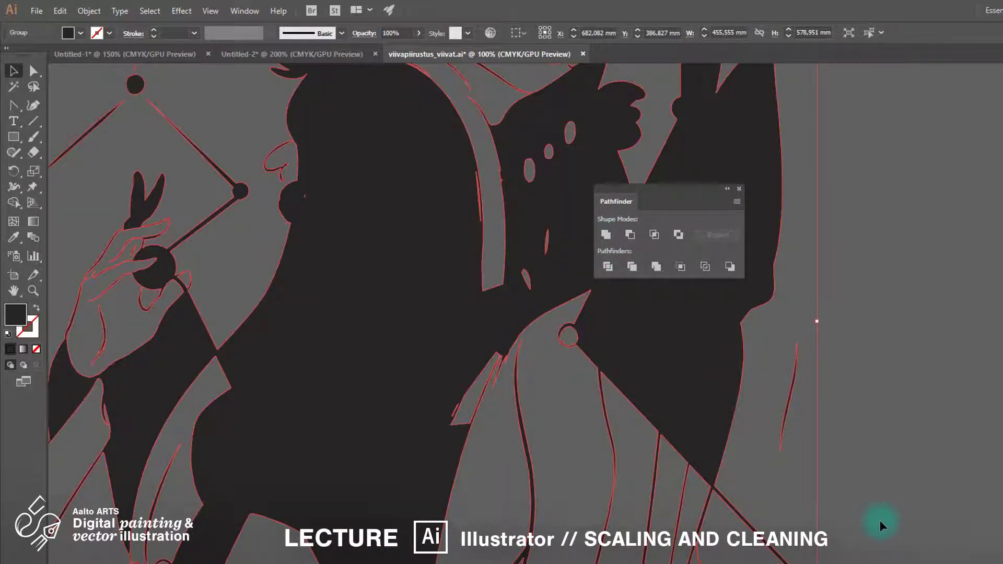
pyautogui.hotkey('ctrl', 'z')
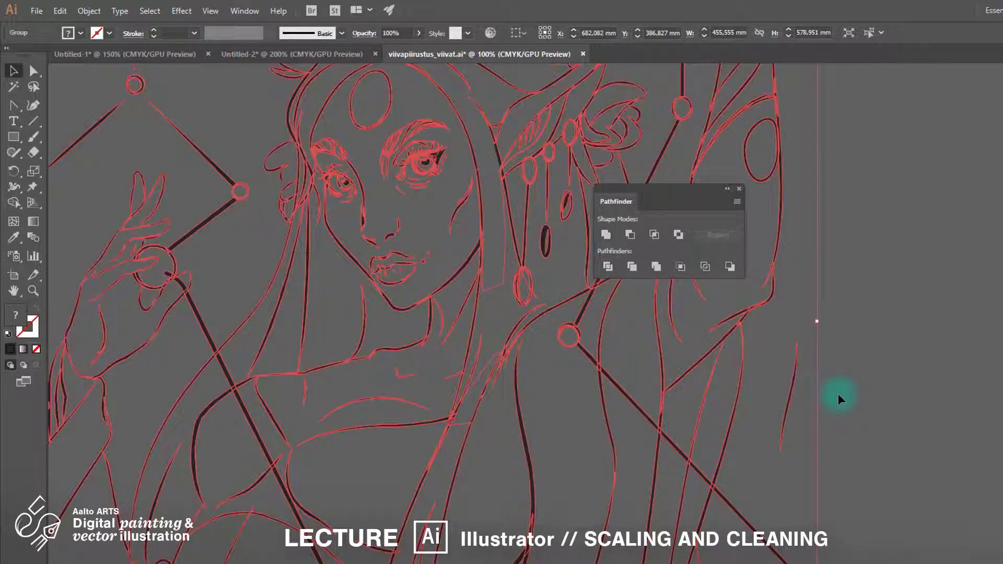
pyautogui.click(838, 399)
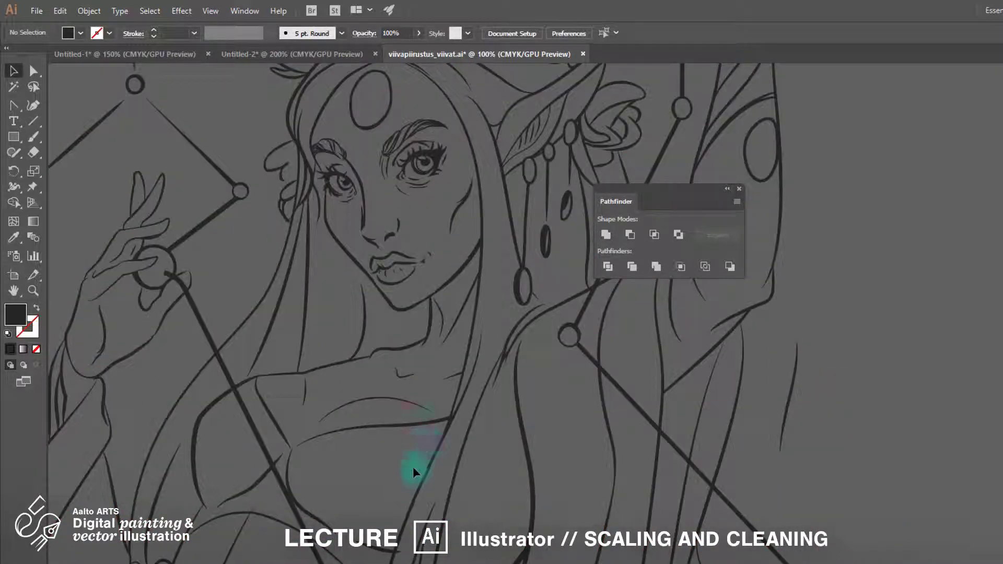
# Step: Draw a helper square about 22 mm wide beside the head and set its fill to None
pyautogui.click(14, 137)
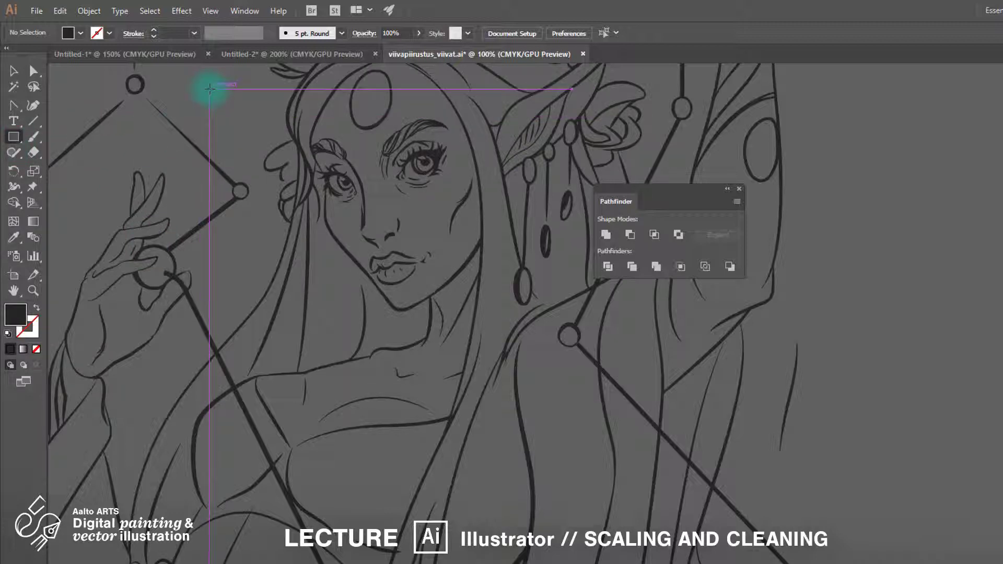
pyautogui.moveTo(209, 89); pyautogui.dragTo(251, 129)
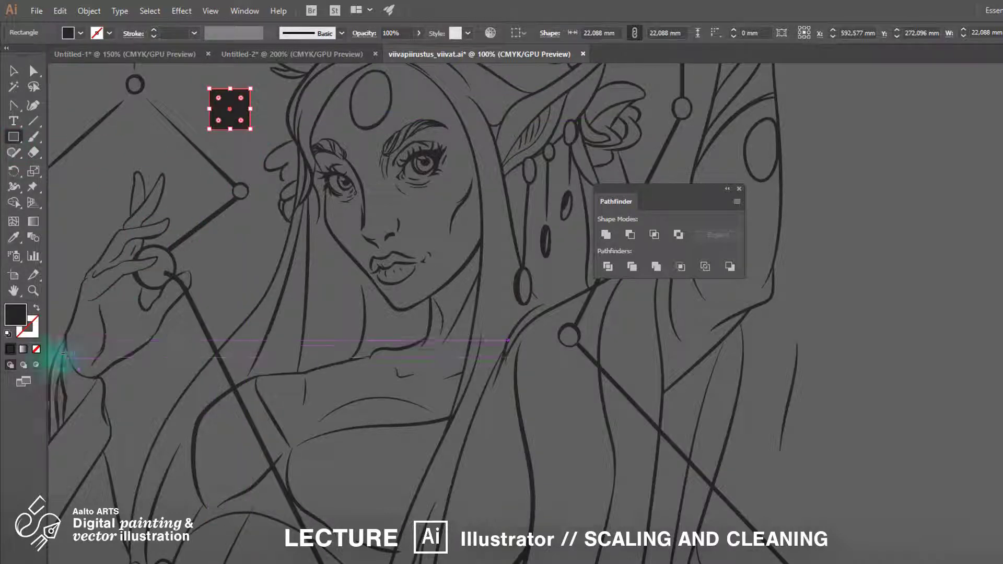
pyautogui.click(35, 351)
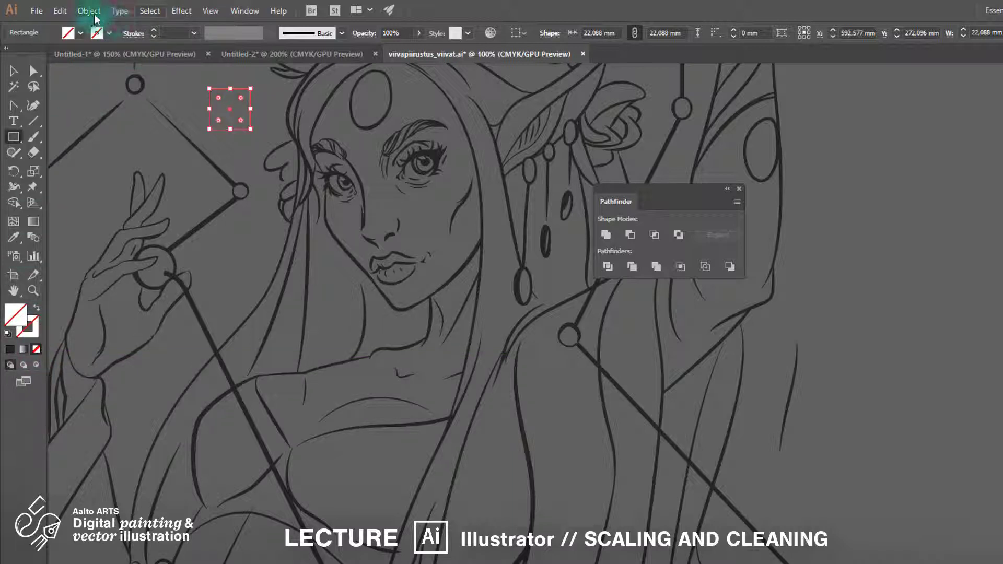
# Step: Select all shapes with the same Fill Color as the unfilled square and delete them together with the square
pyautogui.click(153, 11)
pyautogui.moveTo(242, 135)
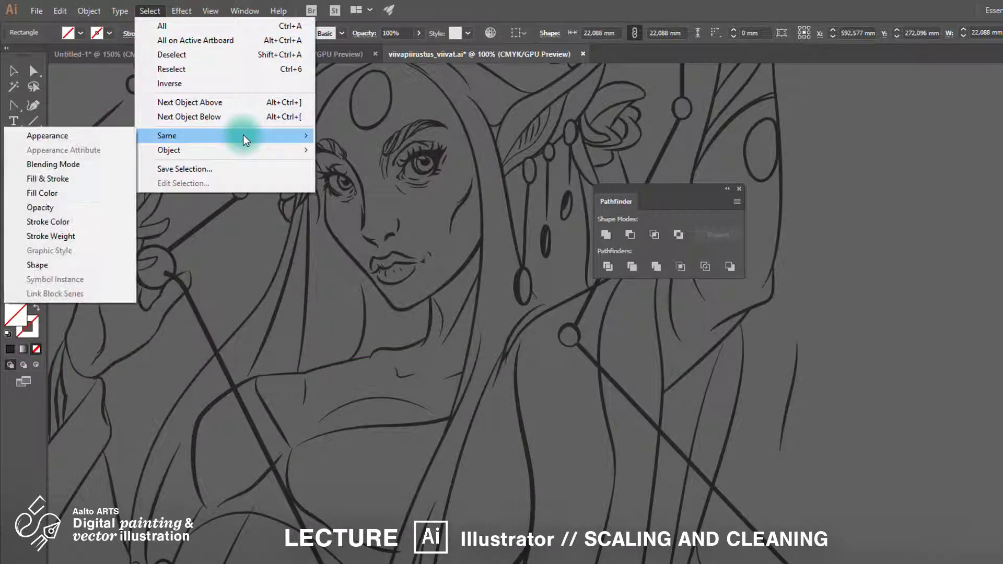
pyautogui.click(79, 195)
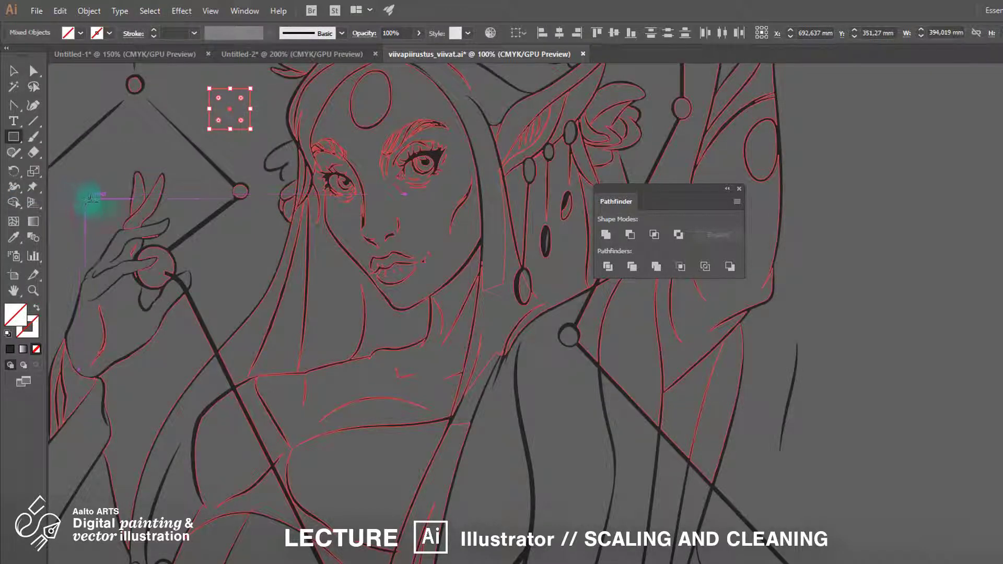
pyautogui.hotkey('ctrl', '-')
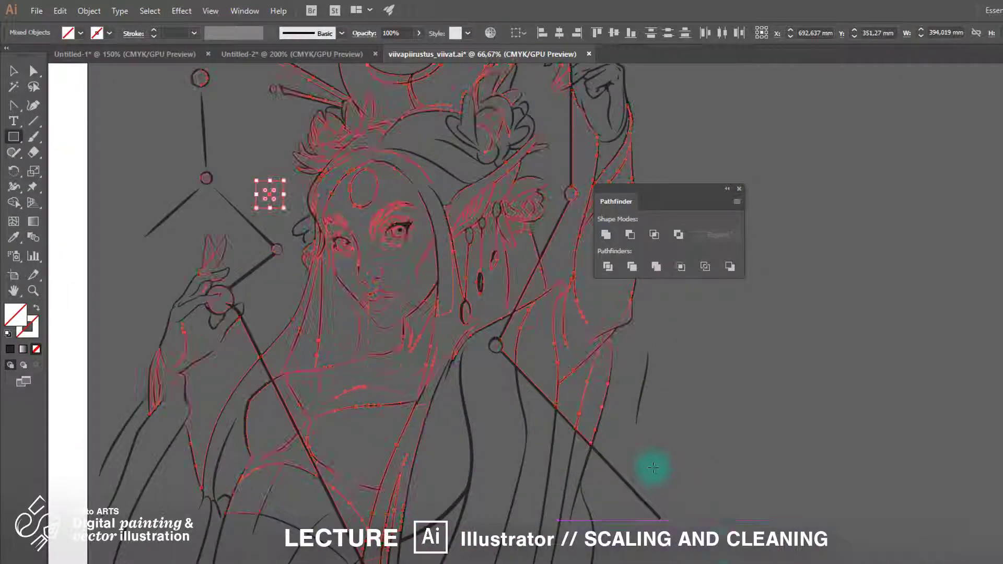
pyautogui.hotkey('ctrl', '-')
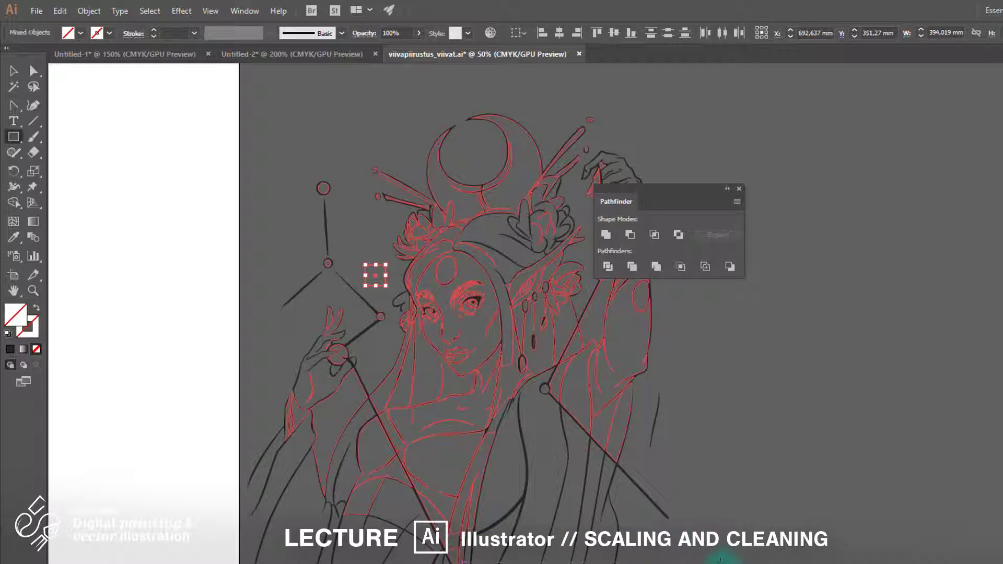
pyautogui.press('Delete')
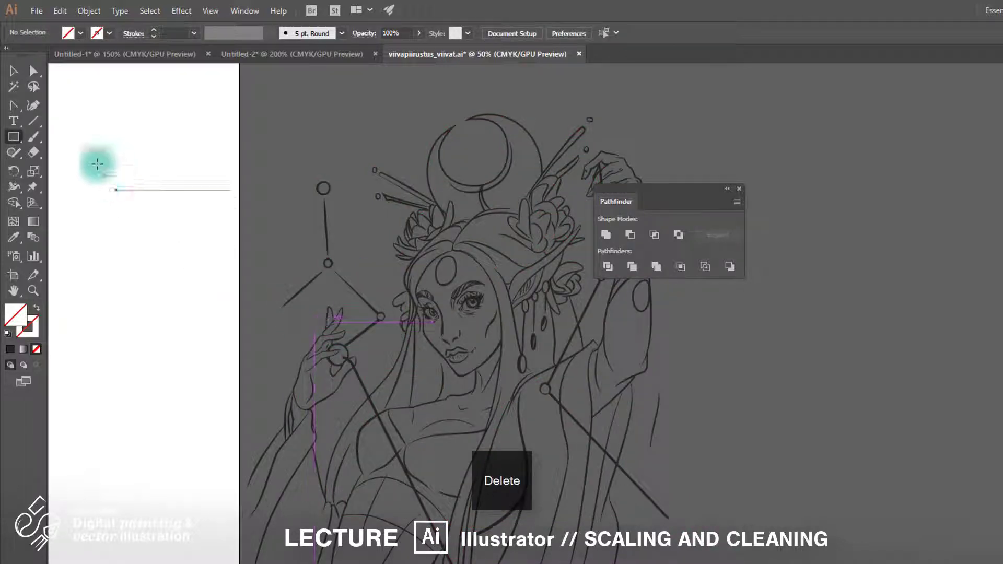
# Step: Select the whole drawing and merge its overlapping line shapes with the Pathfinder Unite operation
pyautogui.click(13, 71)
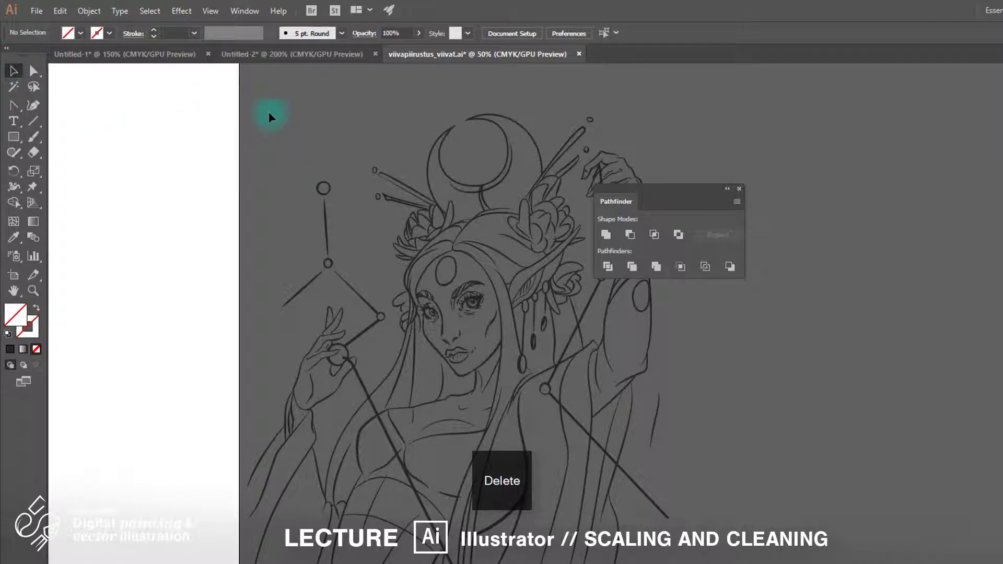
pyautogui.moveTo(268, 111)
pyautogui.mouseDown()
pyautogui.moveTo(553, 426)
pyautogui.moveTo(615, 519)
pyautogui.mouseUp()
pyautogui.scroll(2, 530, 406)
pyautogui.scroll(5, 530, 406)
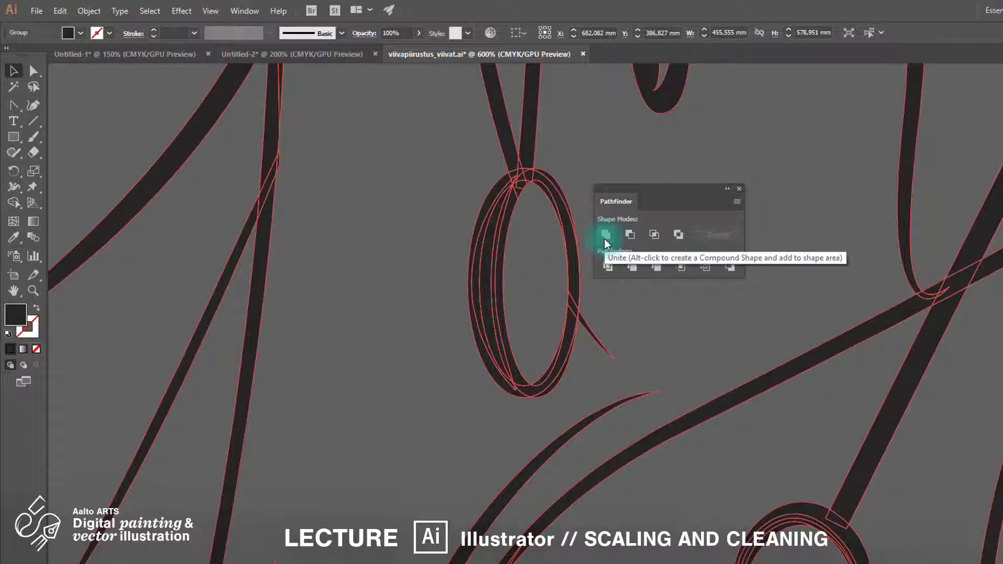
pyautogui.click(605, 236)
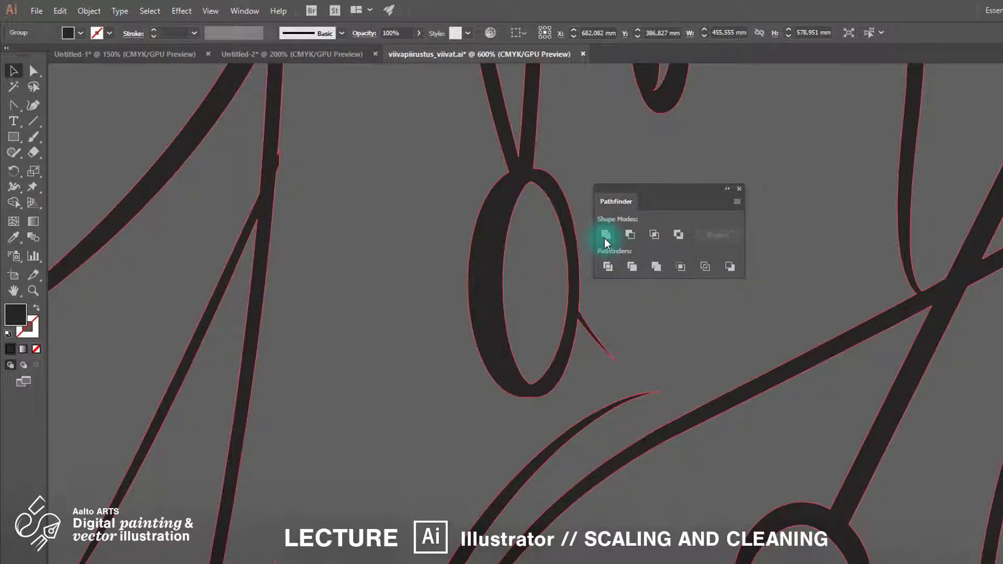
# Step: Move the merged drawing back onto the artboard and inspect the cleaned lines up close
pyautogui.scroll(-8, 454, 311)
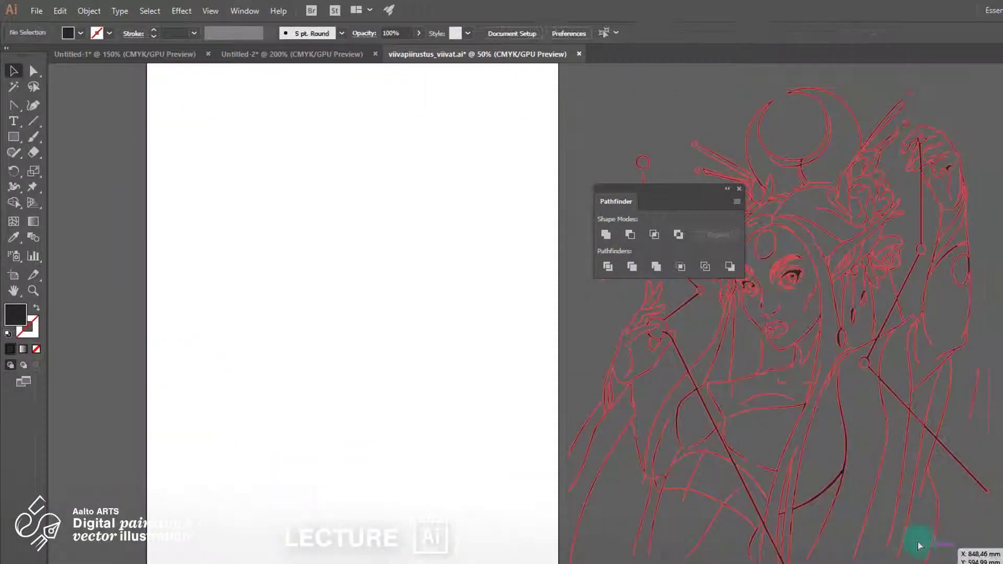
pyautogui.moveTo(930, 553)
pyautogui.mouseDown()
pyautogui.moveTo(521, 530)
pyautogui.moveTo(510, 543)
pyautogui.mouseUp()
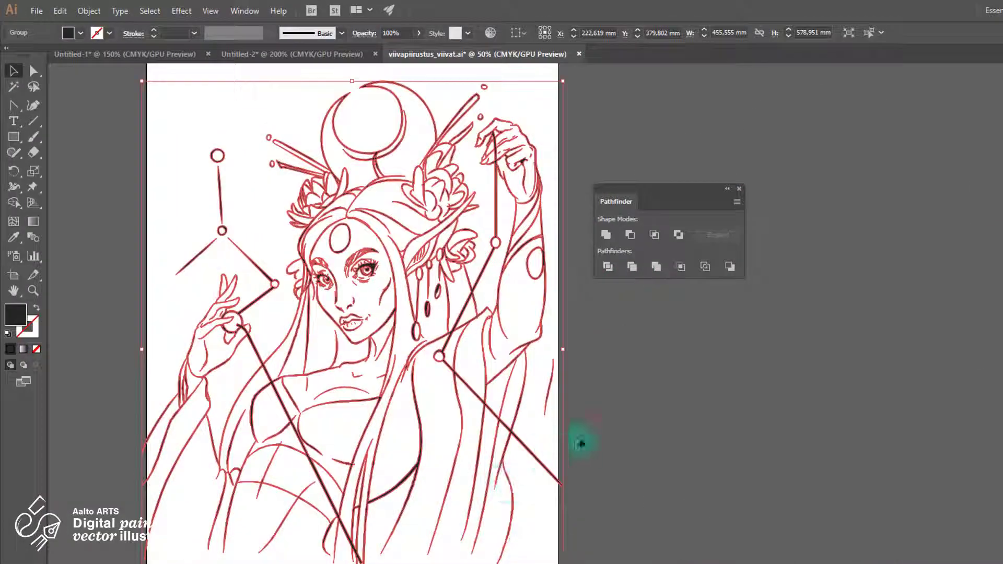
pyautogui.scroll(6, 421, 374)
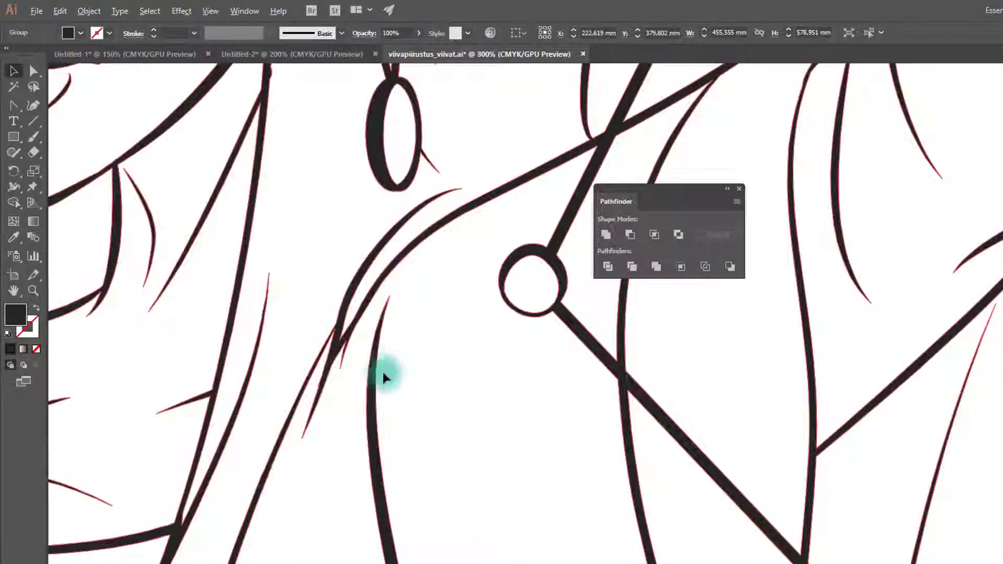
pyautogui.scroll(2, 382, 369)
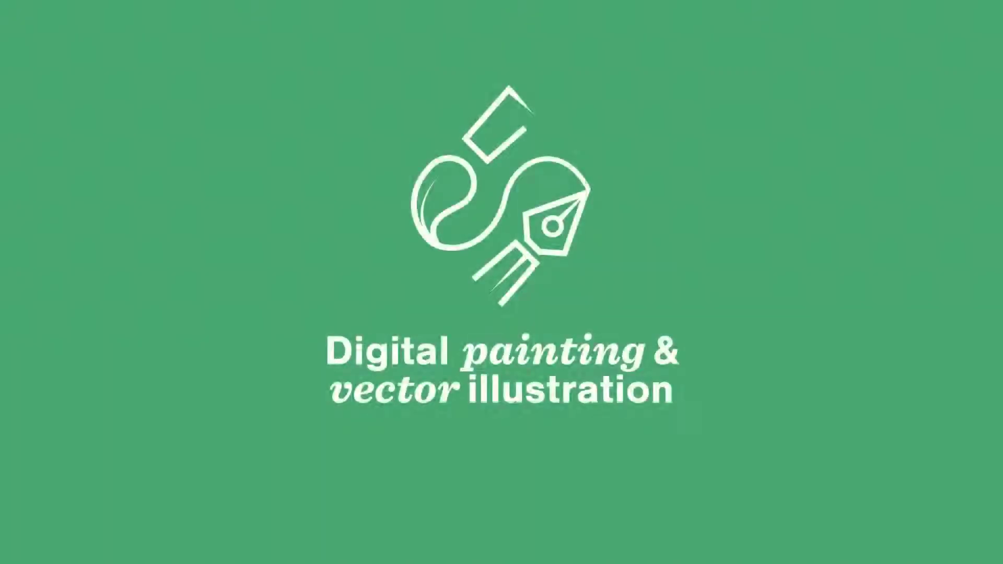